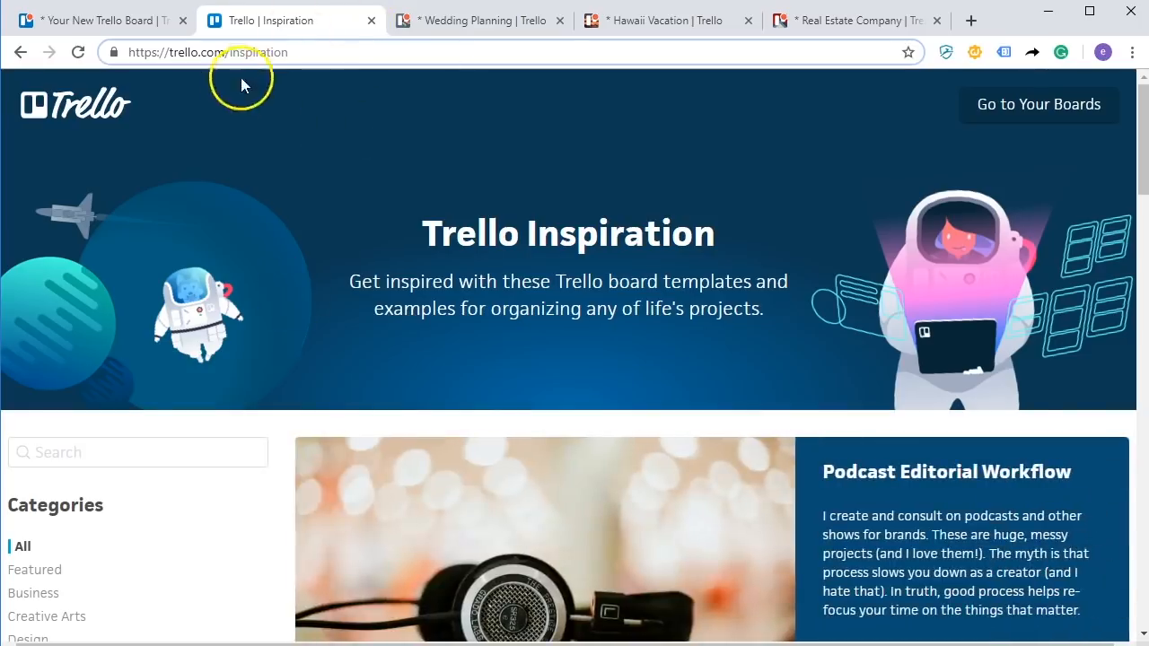
Bring up the trello.com/inspiration page listing board template categories and examples.
left_click_drag(295, 52, 128, 51)
Browse the Inspiration examples, then switch to the public Wedding Planning board.
scroll(261, 321, "down", 1)
scroll(261, 320, "down", 5)
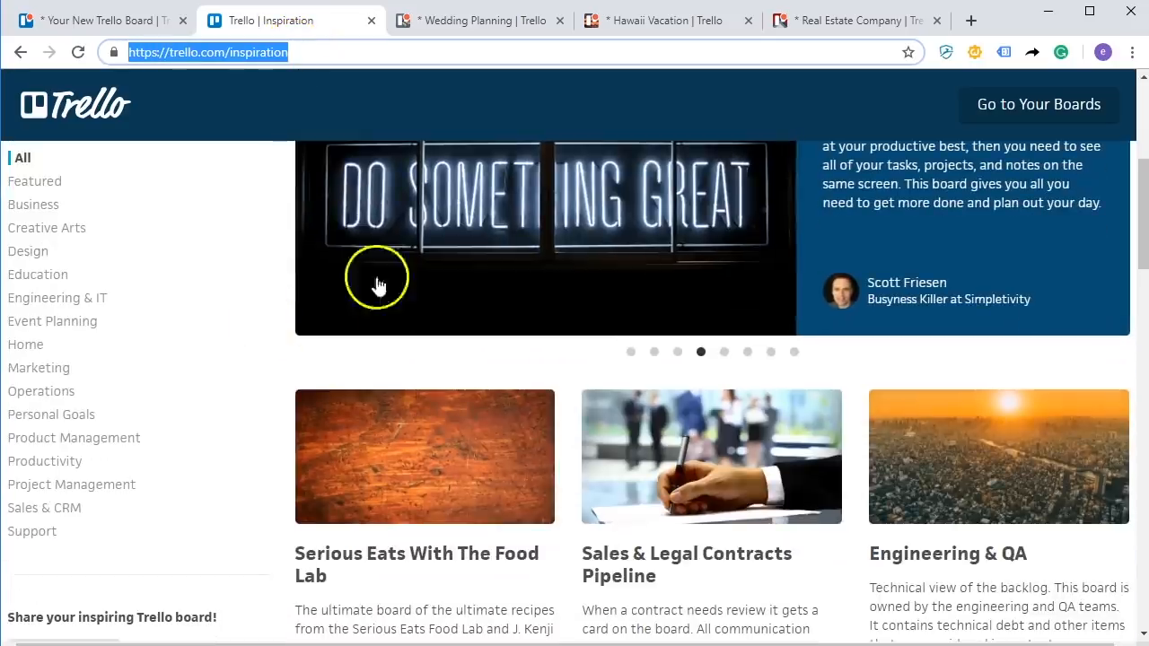
scroll(820, 350, "up", 6)
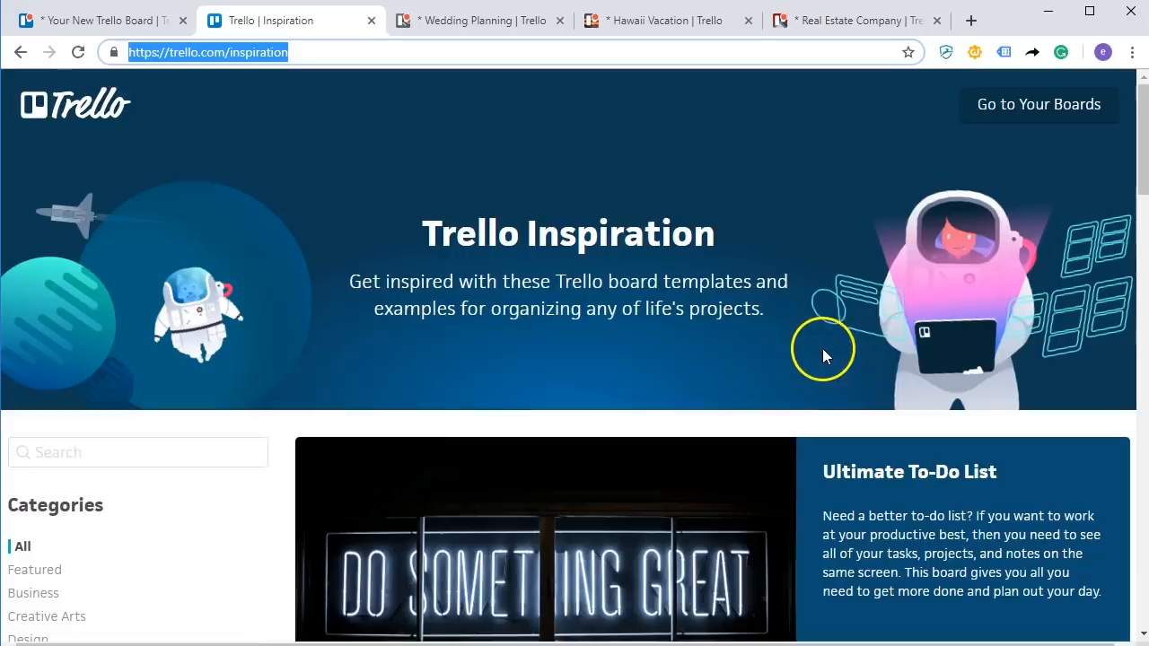
scroll(747, 350, "down", 4)
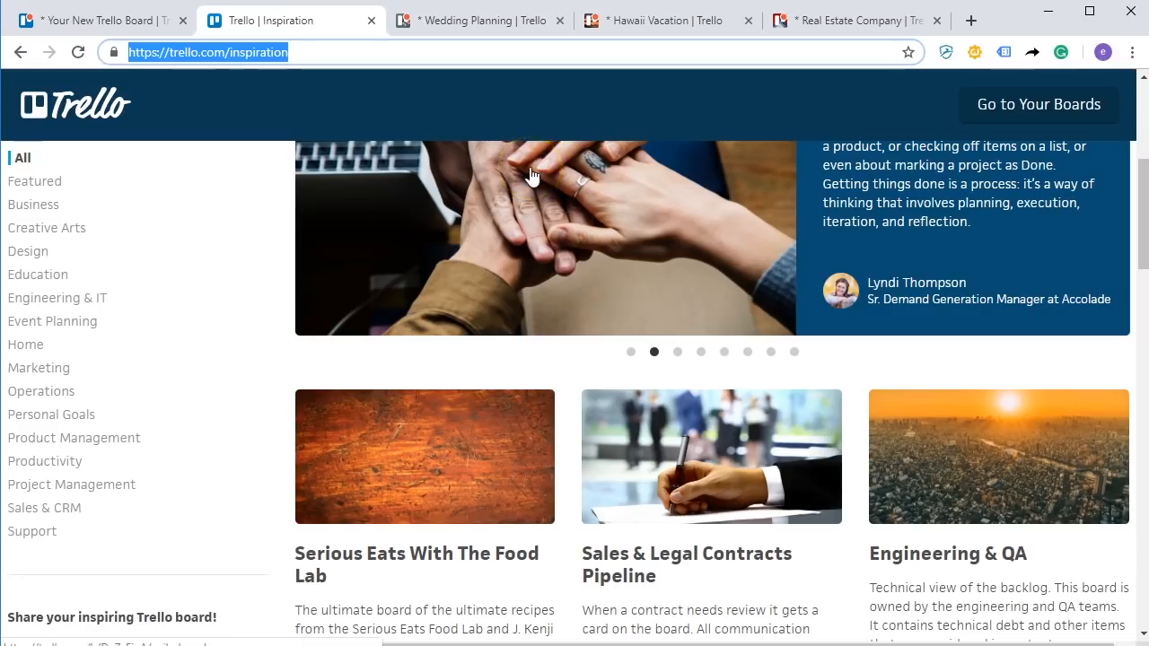
left_click(529, 205)
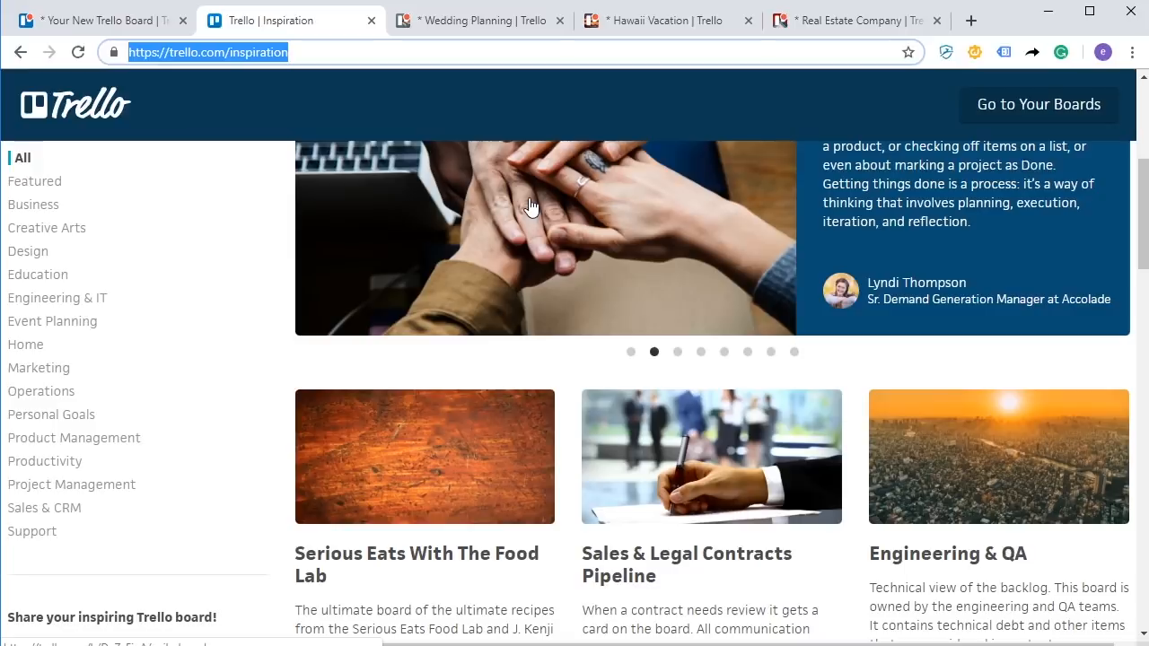
left_click(448, 20)
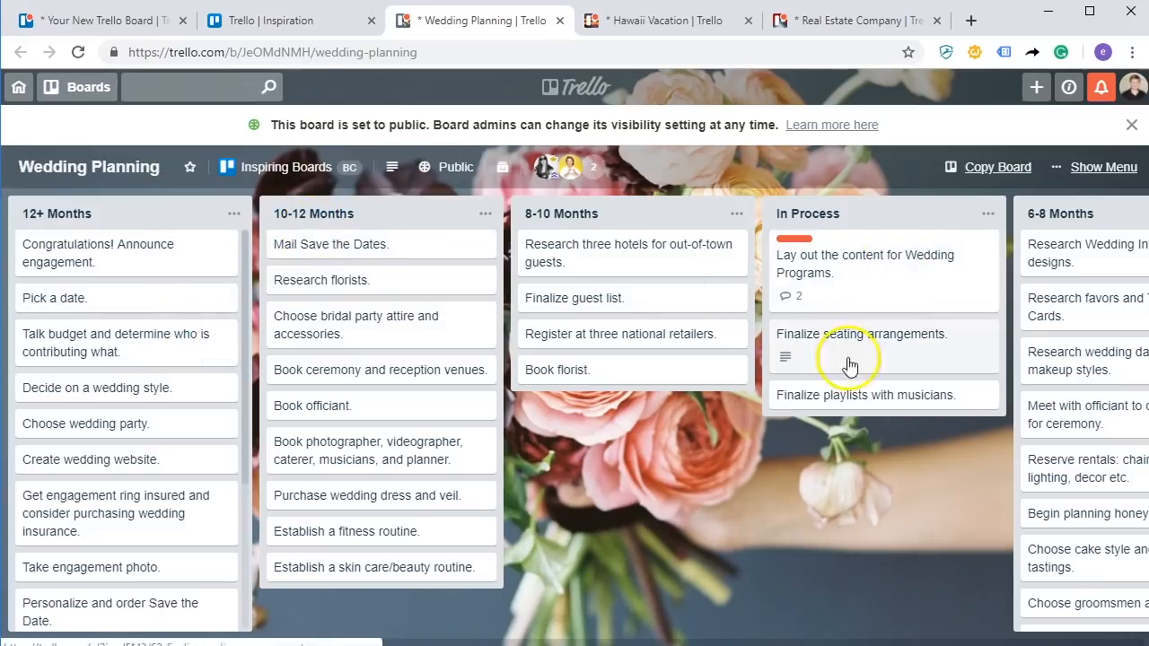
Look through the Hawaii Vacation and Real Estate Company example boards.
left_click(634, 23)
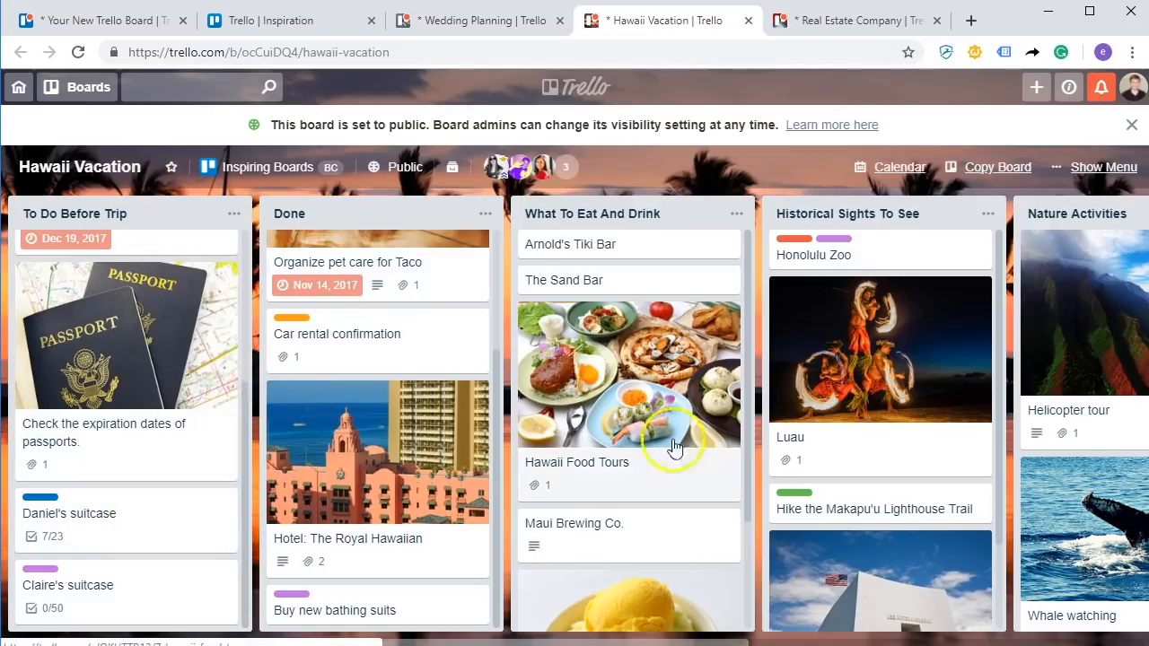
left_click_drag(142, 640, 485, 641)
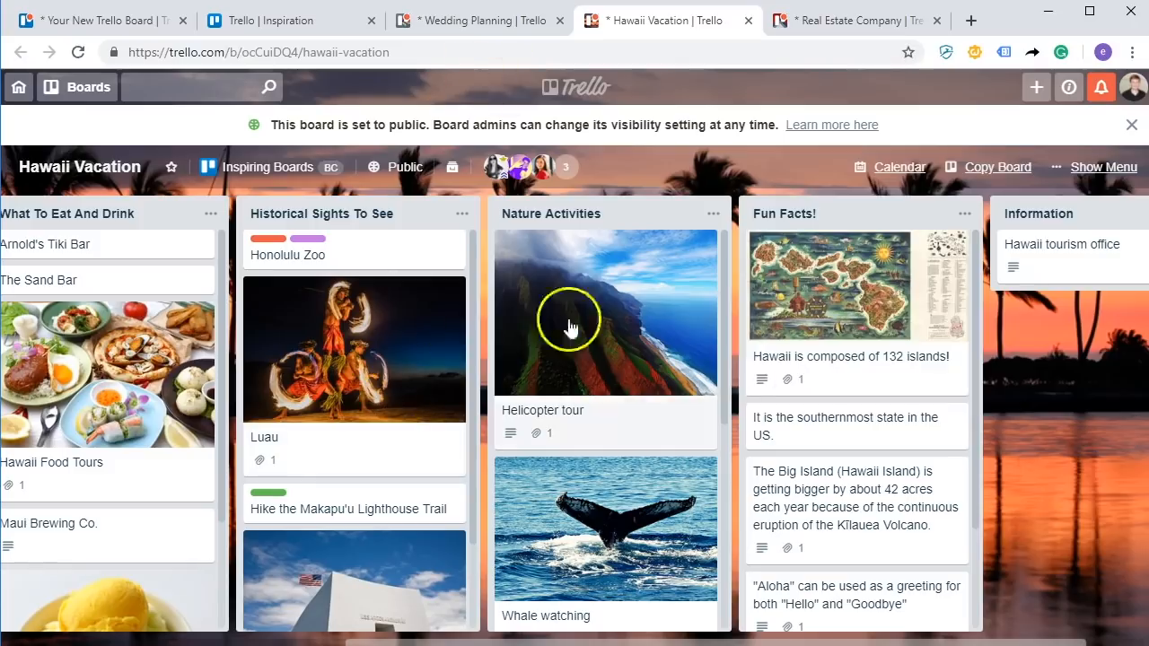
left_click(819, 25)
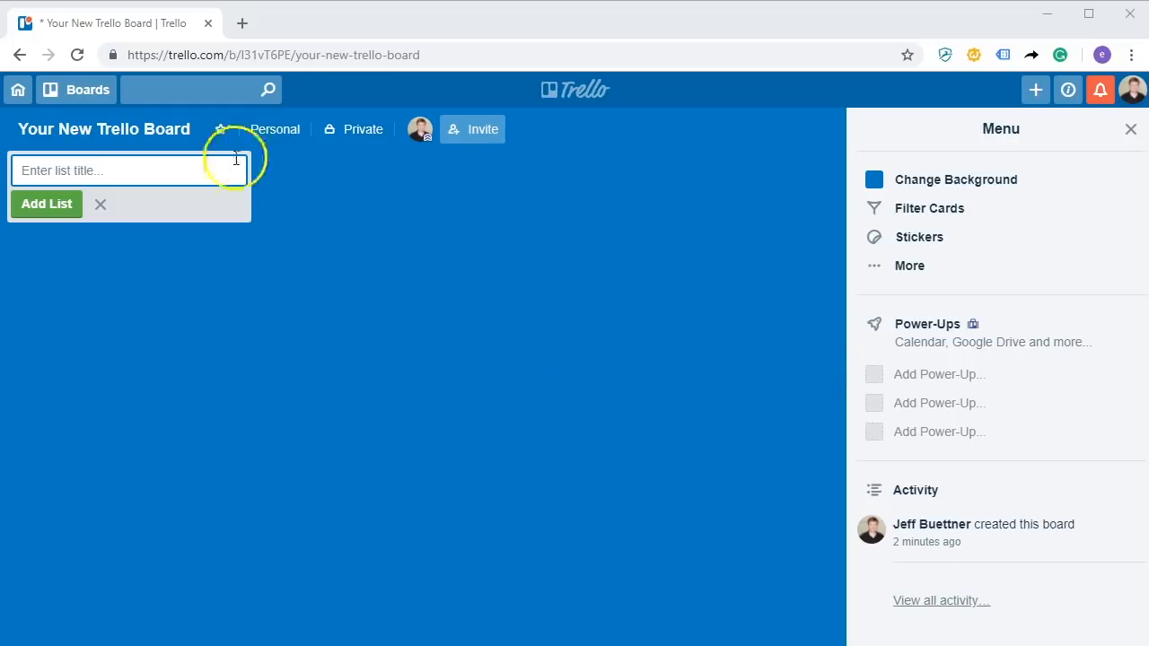
Create a list 'This Is A List' containing cards 'Card 1' and 'Card 2'.
left_click(59, 173)
type("Thi")
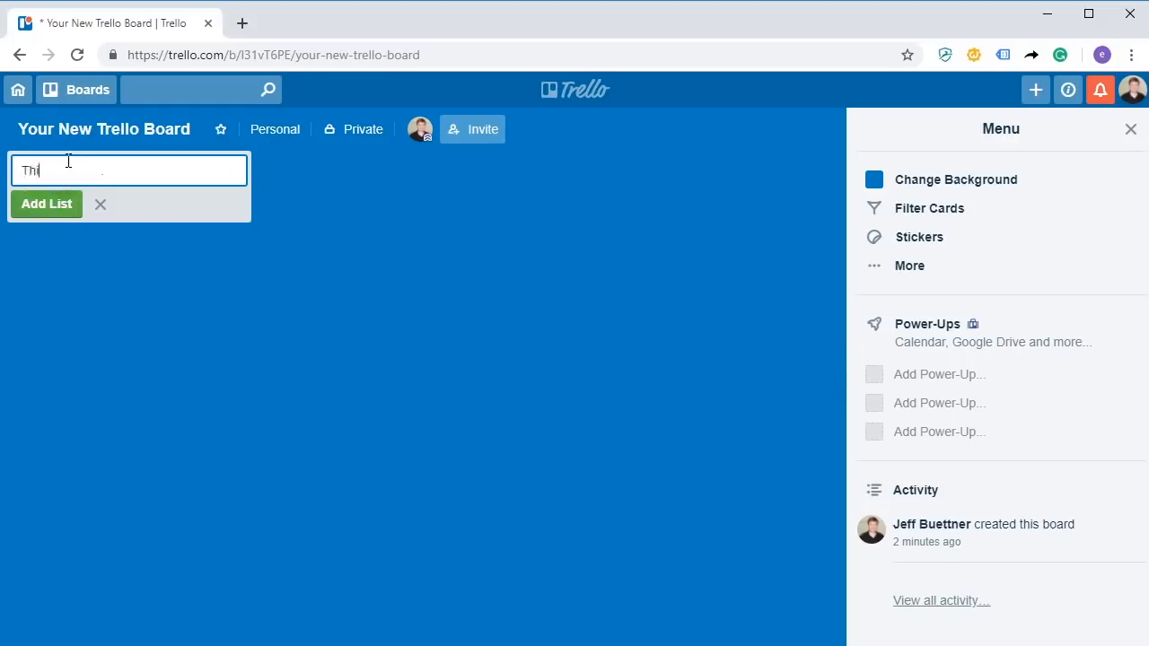
type("s Is A List")
key("Return")
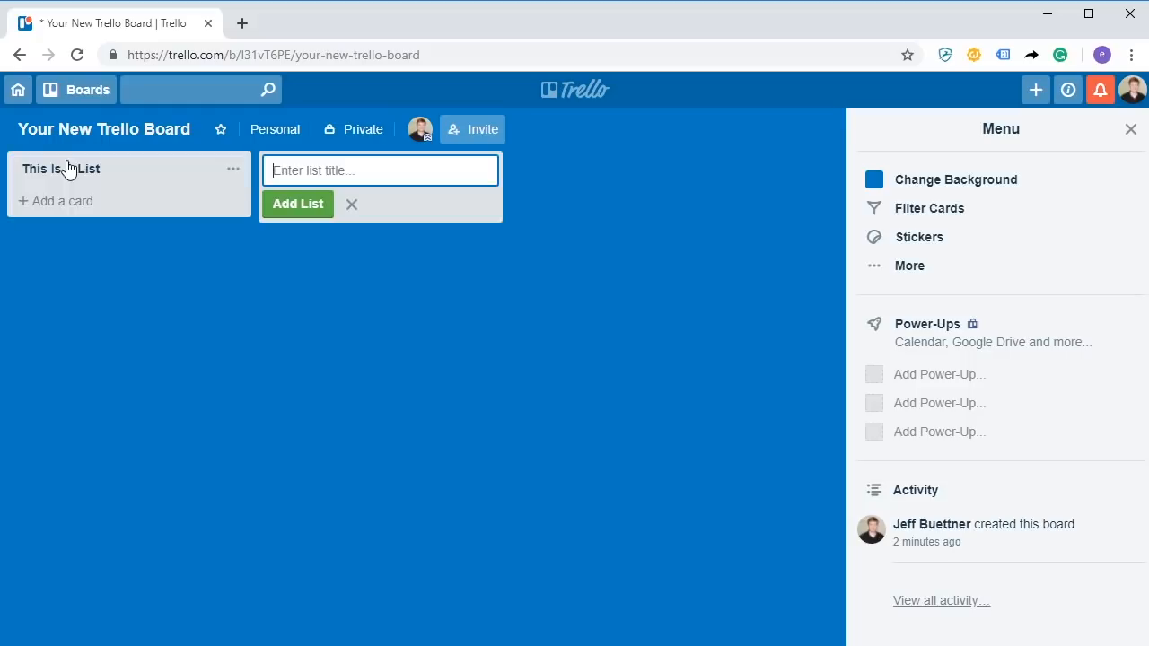
left_click(89, 202)
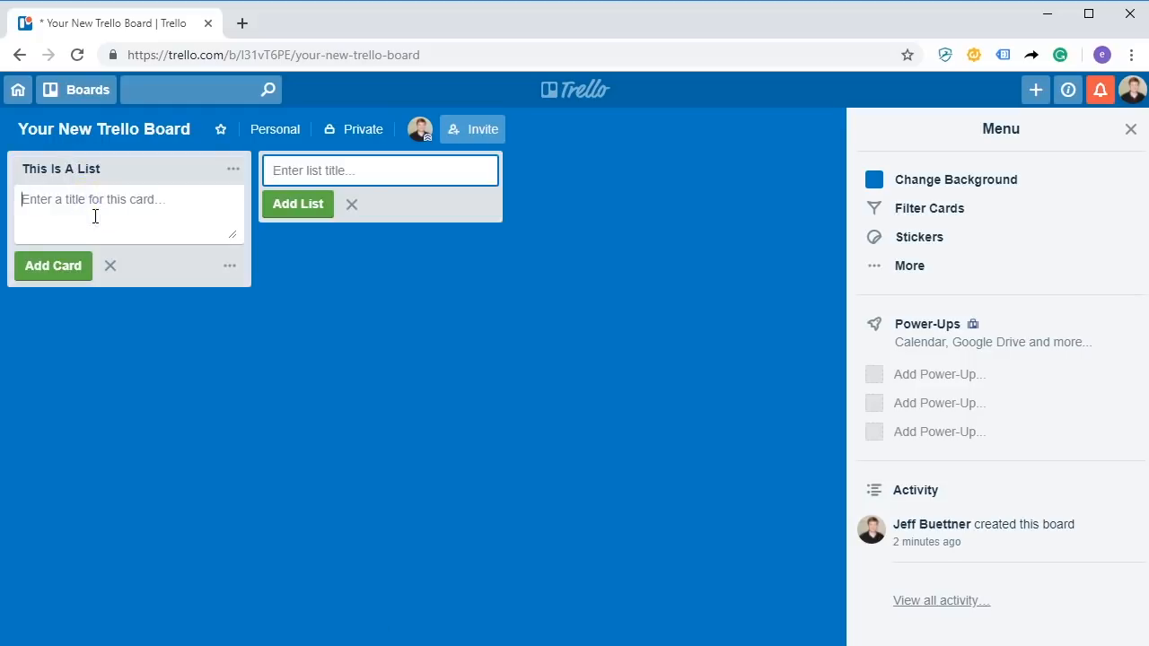
type("Card 1")
key("Return")
type("Card 2")
key("Return")
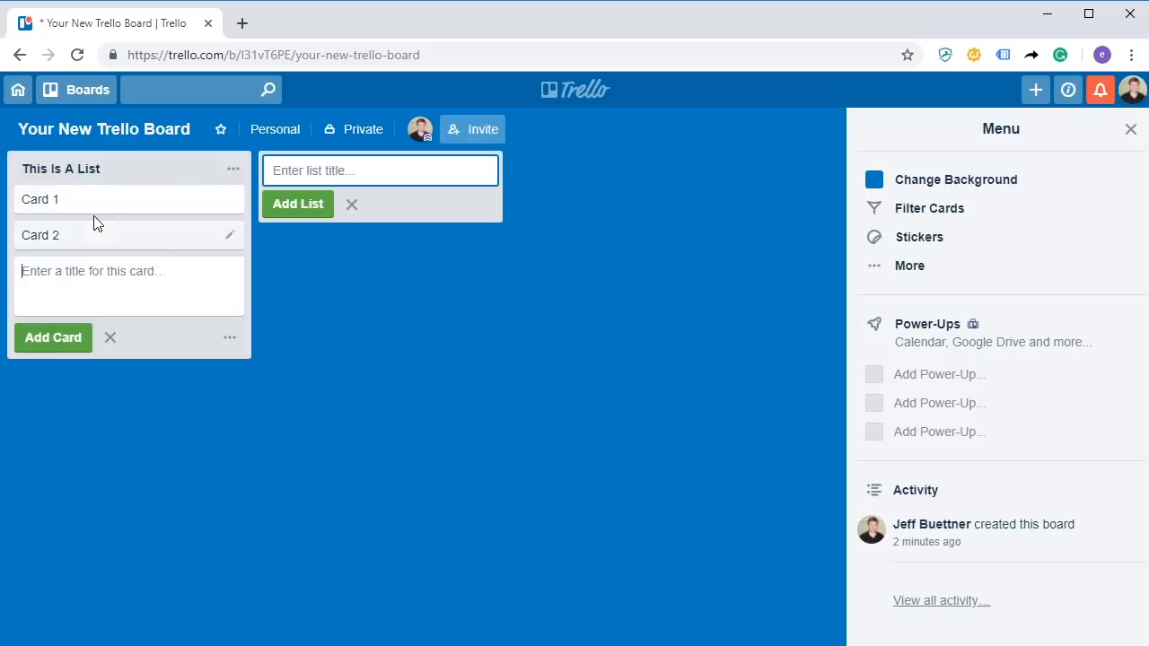
Add three more lists named 'To Do', 'Doing' and 'Done'.
left_click(425, 168)
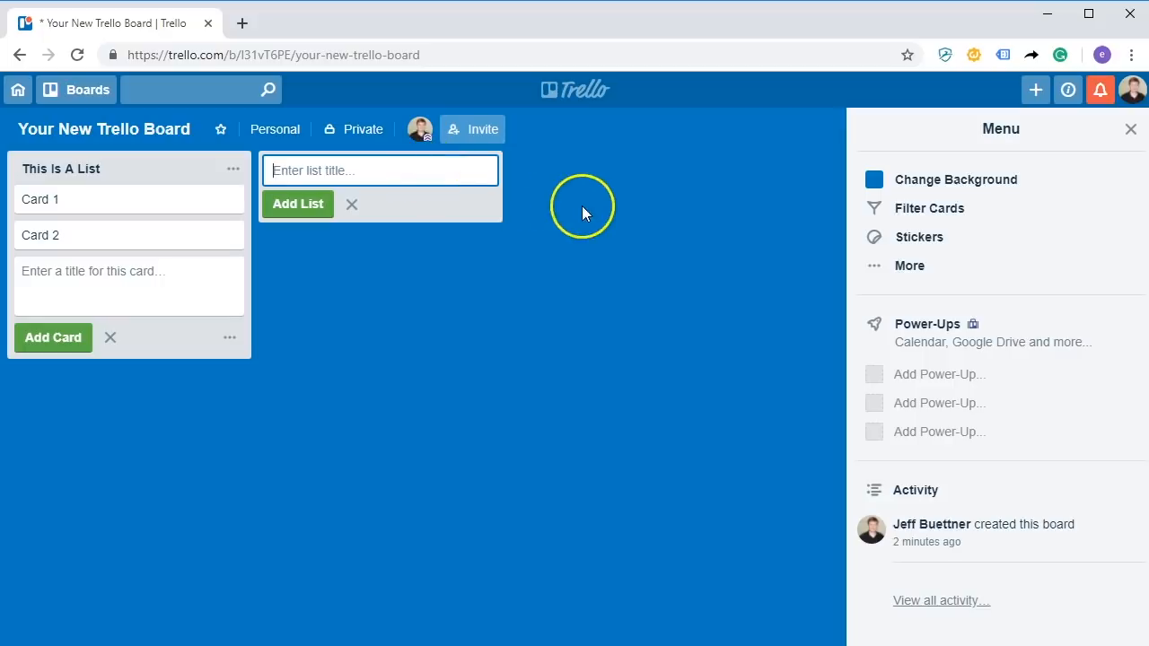
type("To Do")
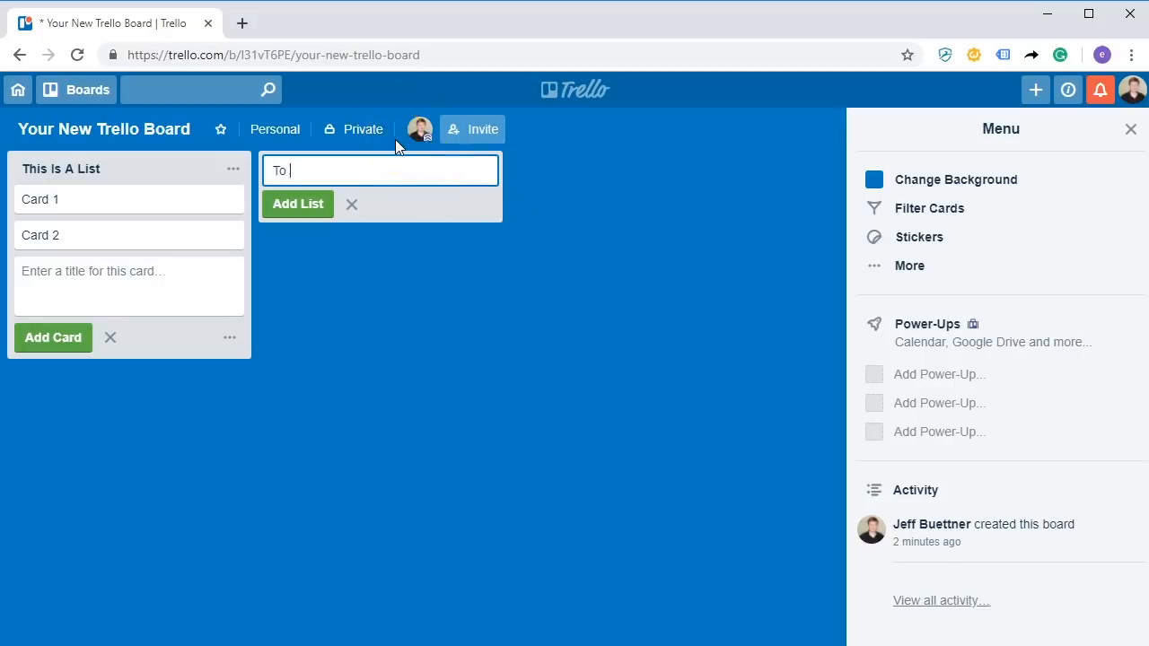
key("Return")
type("Doing")
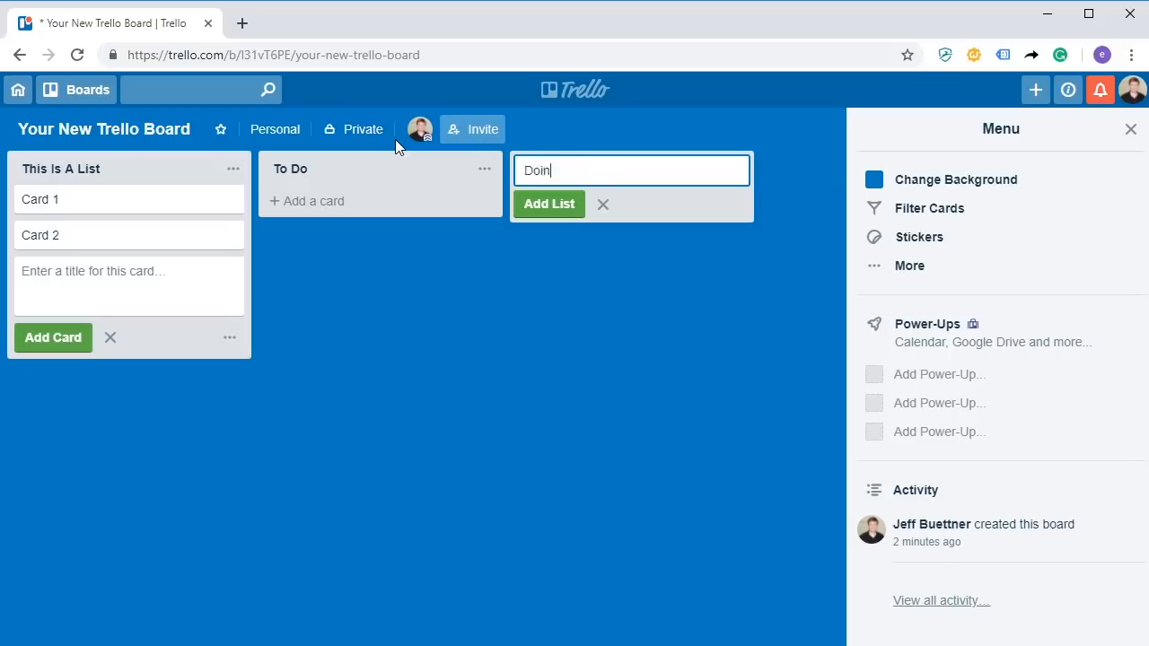
key("Return")
type("Done")
key("Return")
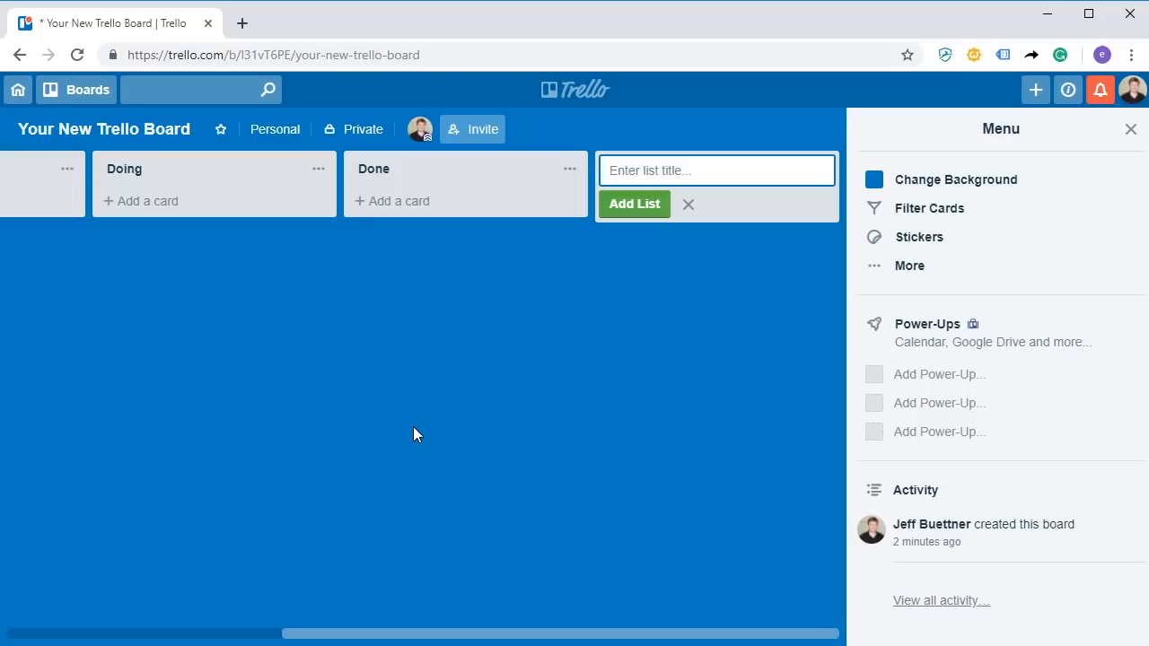
Put Card 3 and Card 4 in To Do, reorder Card 1 under Card 2, and open Card 2.
left_click_drag(346, 631, 44, 631)
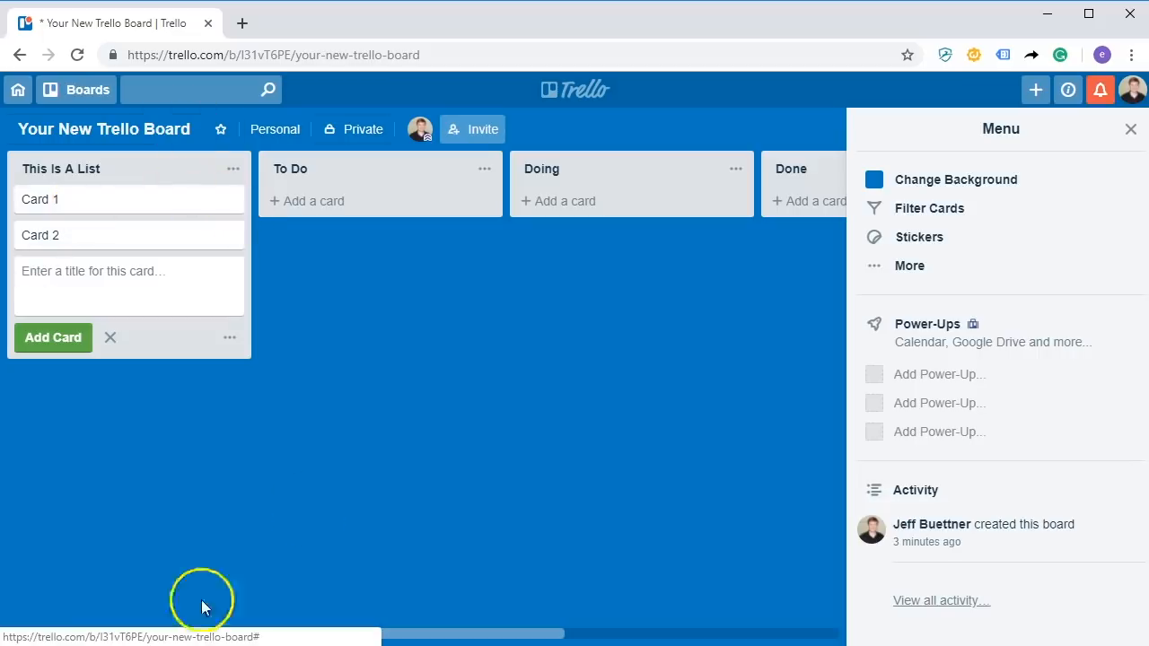
left_click_drag(434, 639, 769, 629)
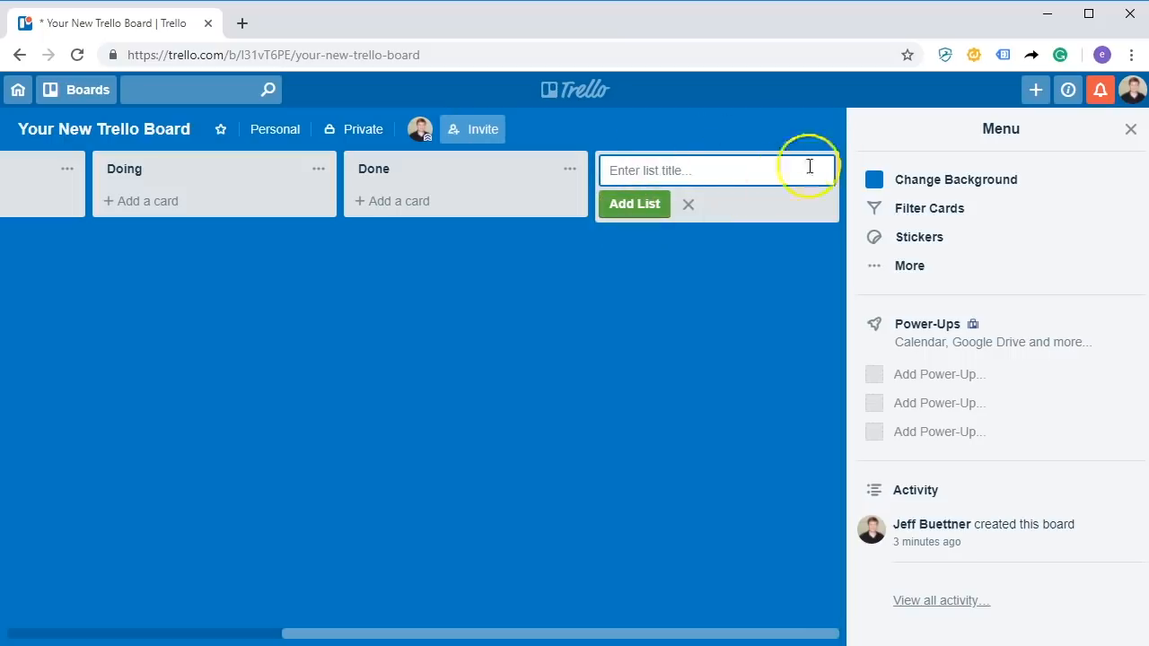
mouse_move(580, 638)
left_mouse_down()
mouse_move(506, 636)
mouse_move(579, 638)
left_mouse_up()
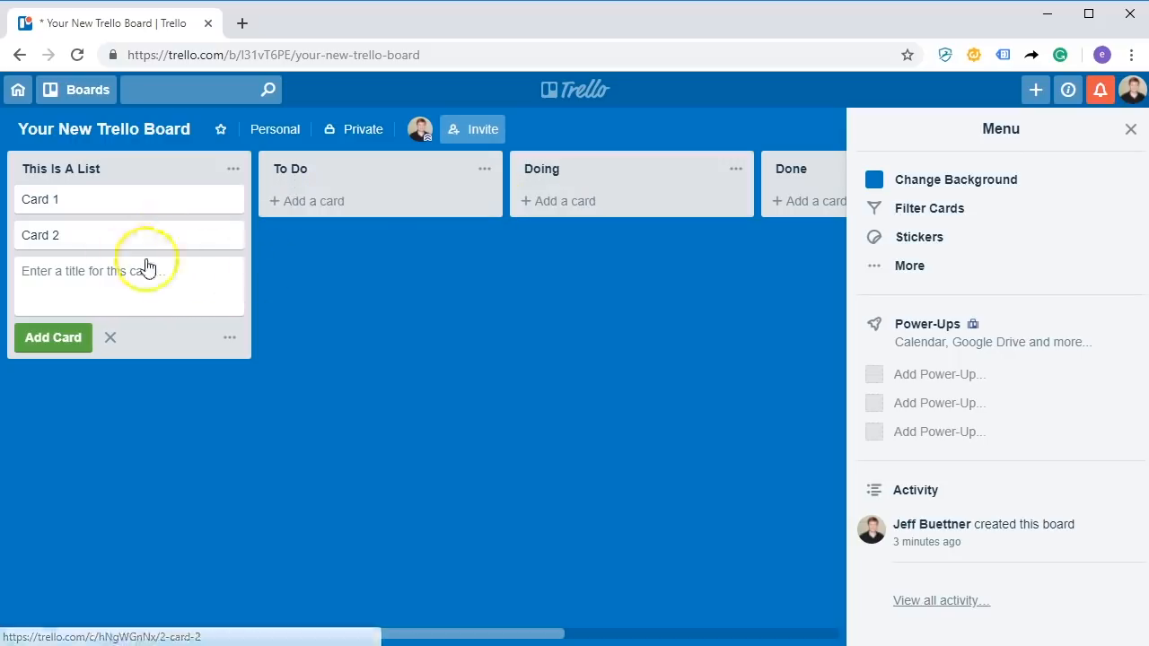
left_click(314, 200)
type("Card 3")
key("Return")
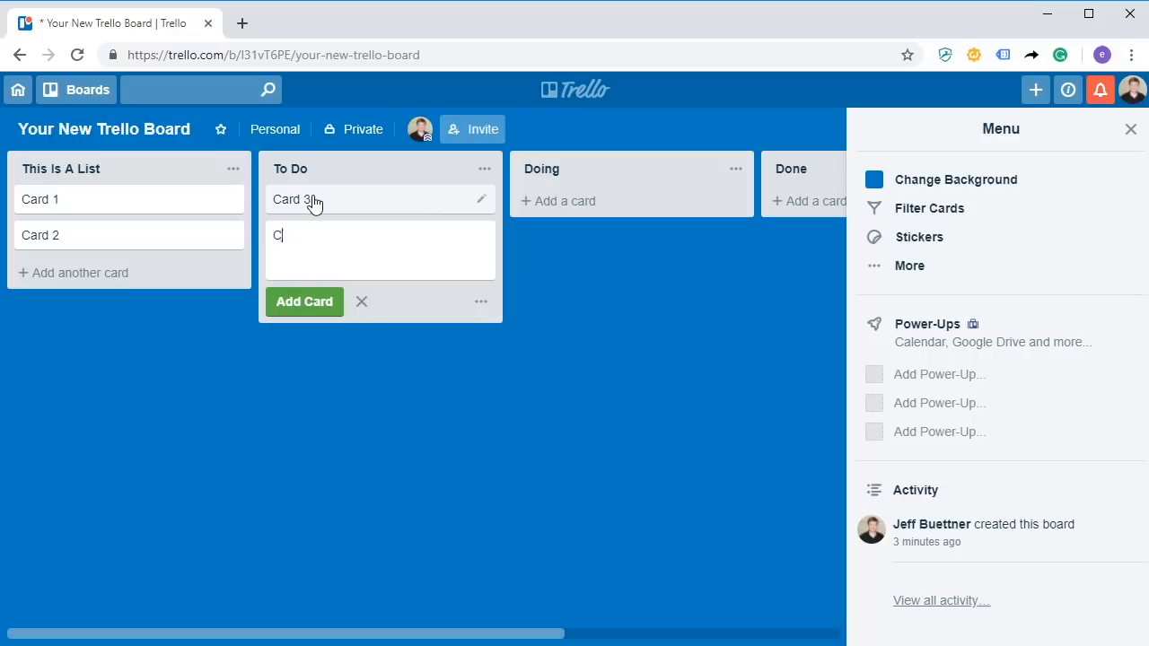
type("Card 4")
key("Return")
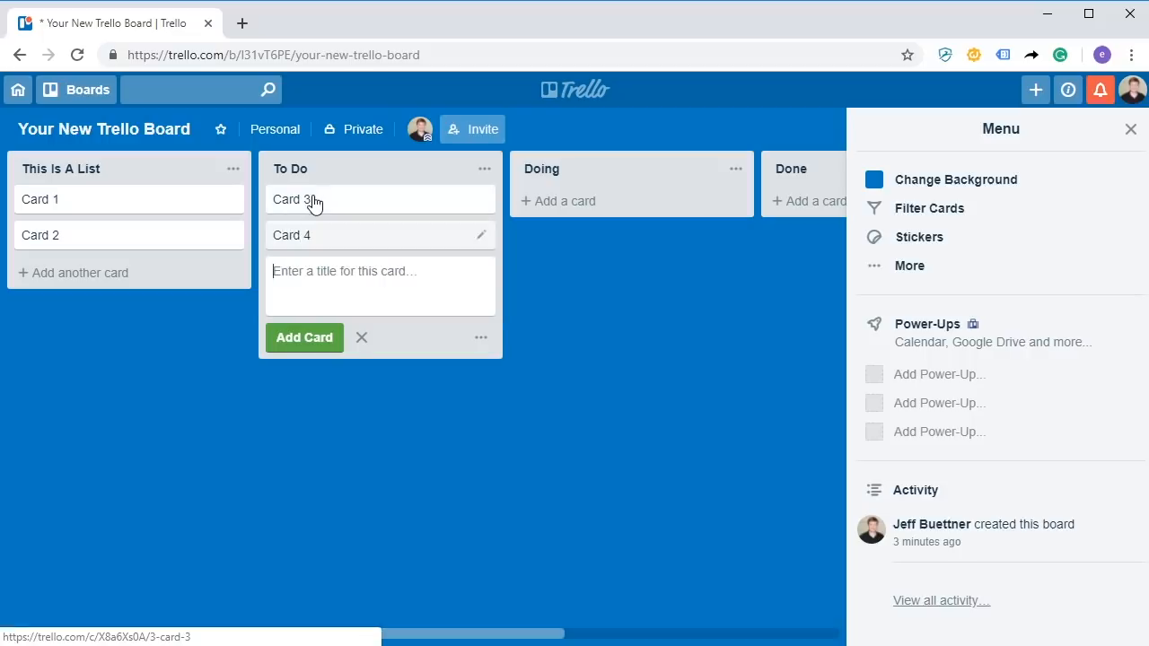
left_click_drag(193, 202, 126, 238)
left_click(140, 200)
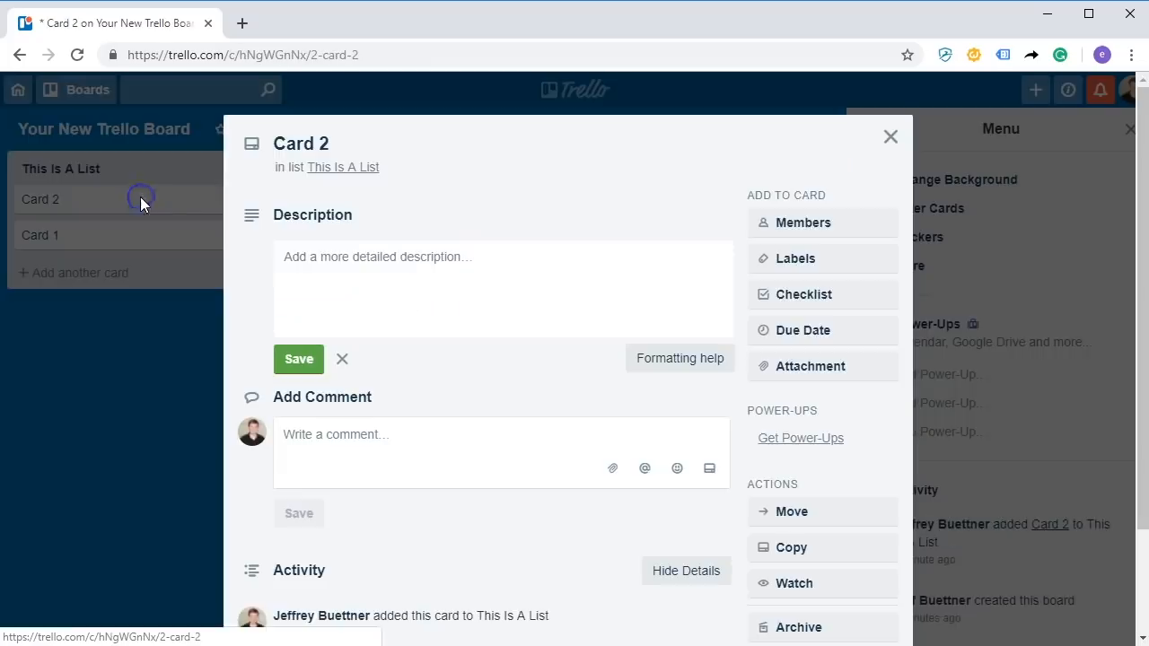
Save 'This is description.' as Card 2's description.
left_click(397, 272)
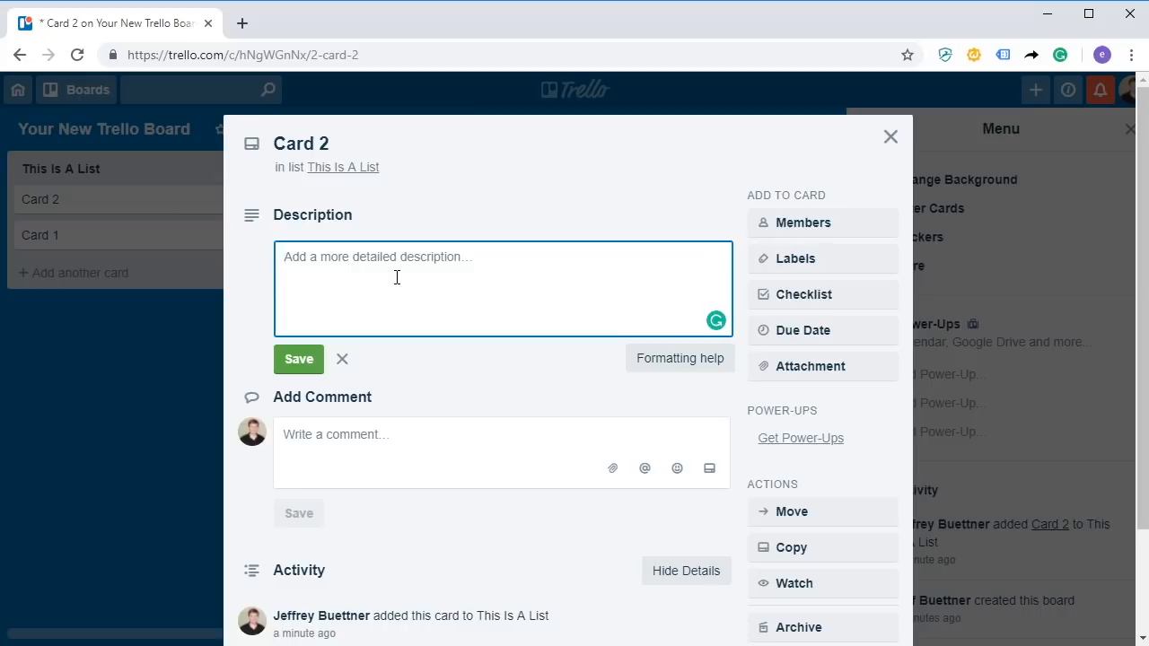
type("This is description.")
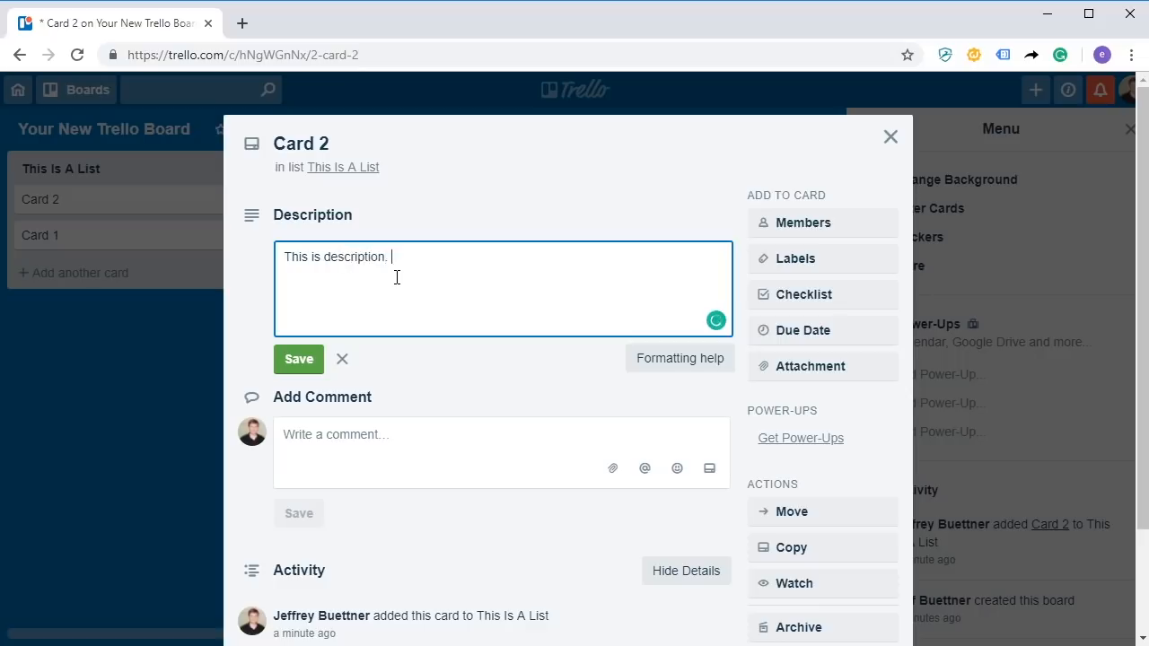
left_click(296, 360)
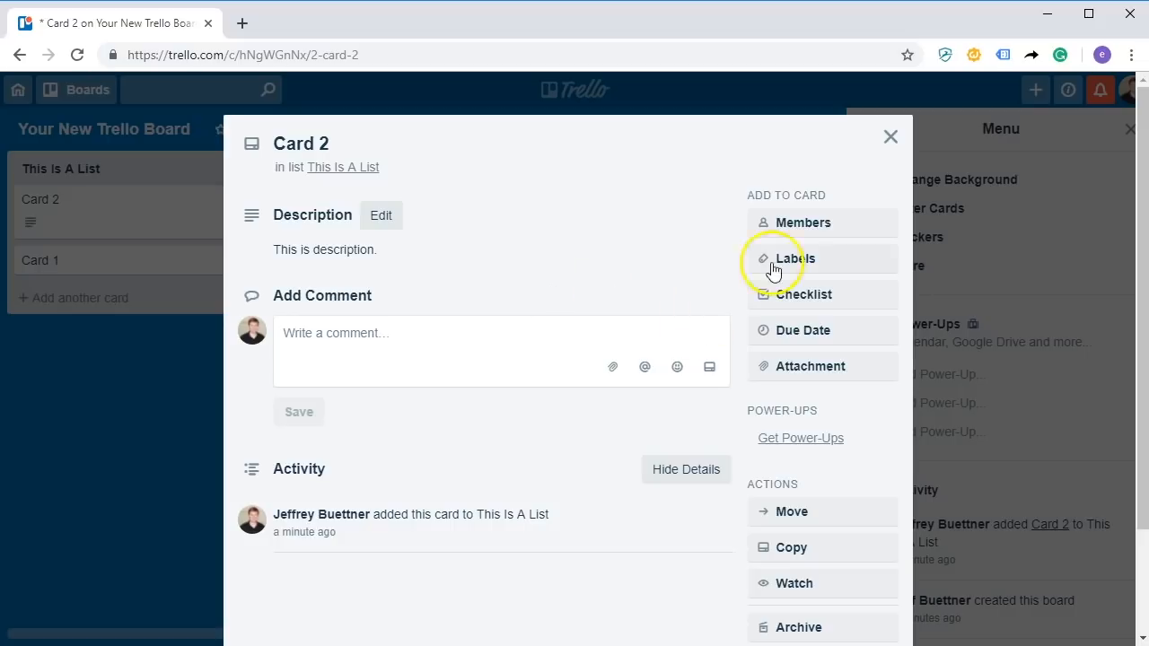
Check the label choices without adding one, then start a checklist titled Checklist.
left_click(826, 260)
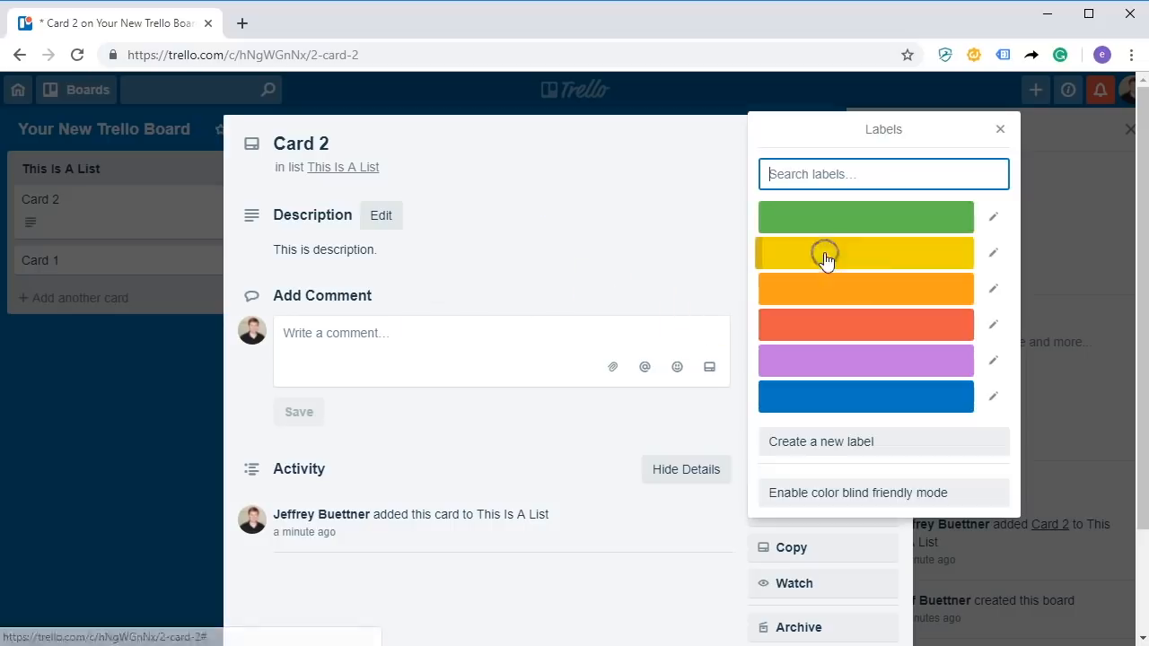
left_click(1003, 127)
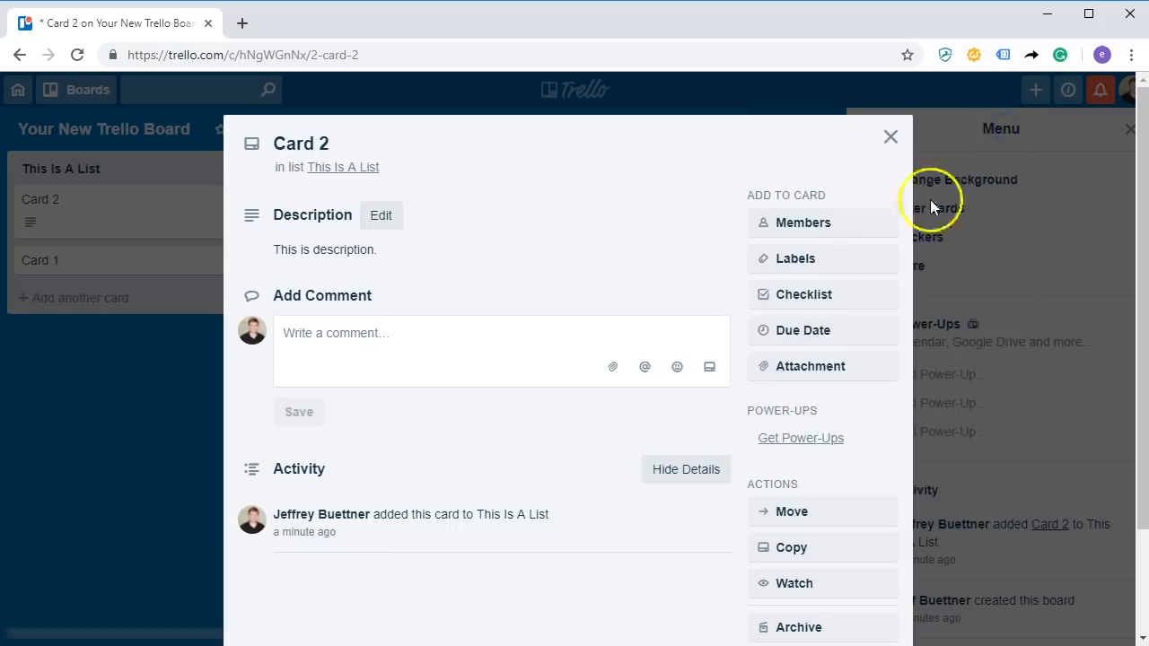
left_click(808, 299)
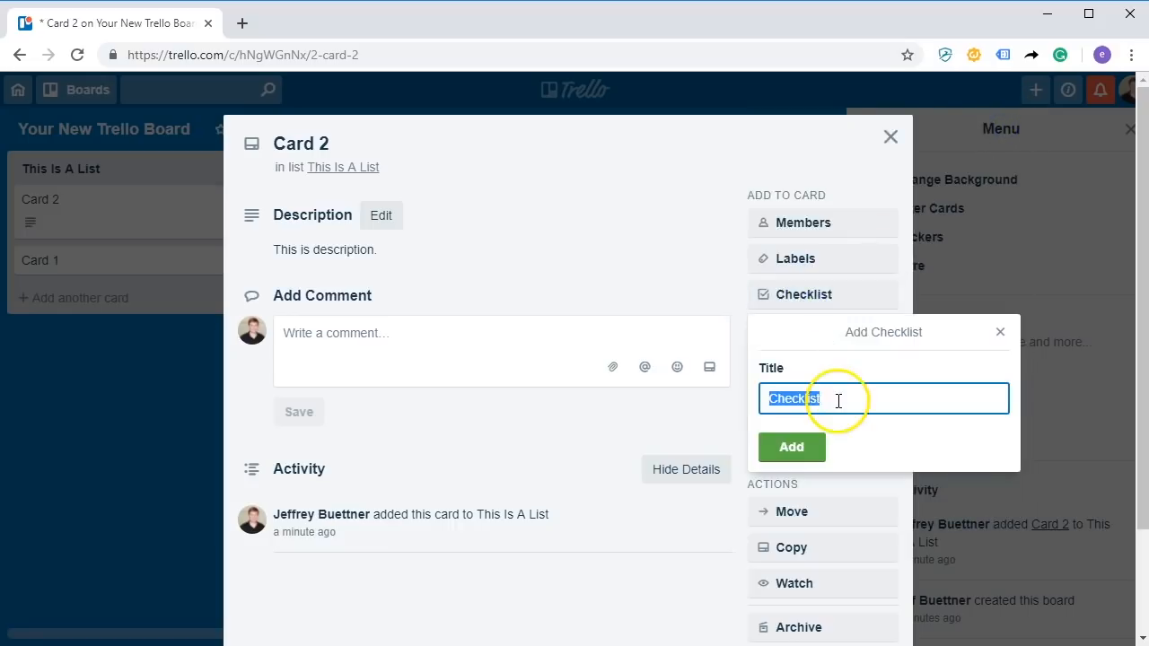
Create the checklist with items 'Task', 'Task 2' and 'Task 3'.
left_click(792, 446)
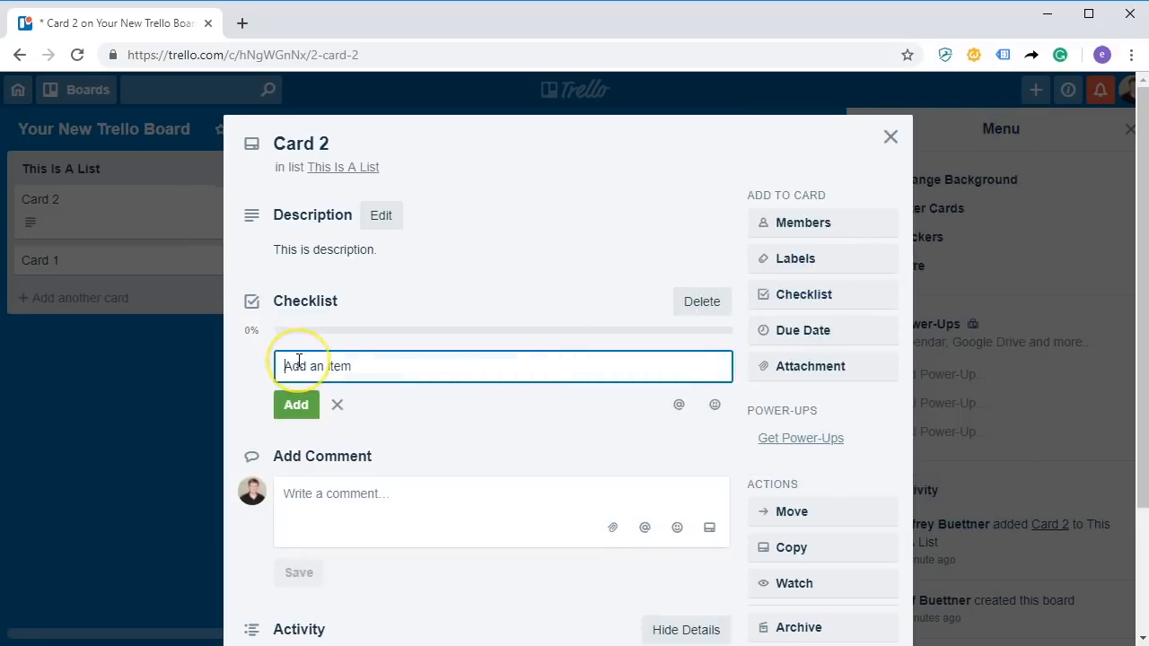
type("Task")
key("Return")
type("T")
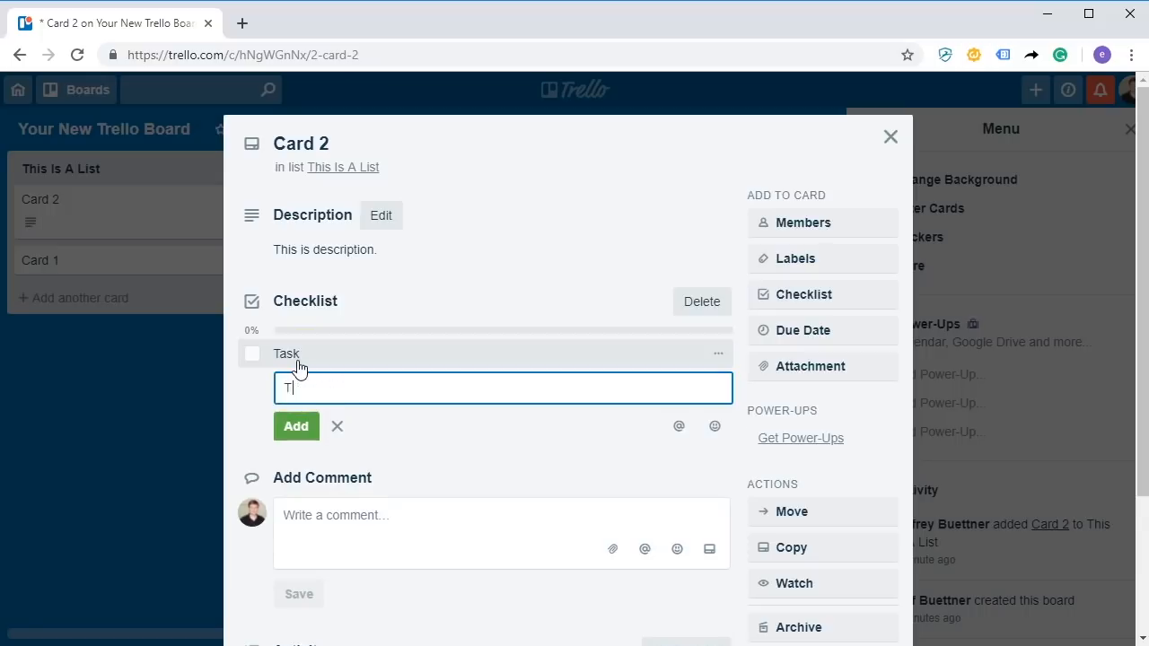
type("ask 2")
key("Return")
type("T")
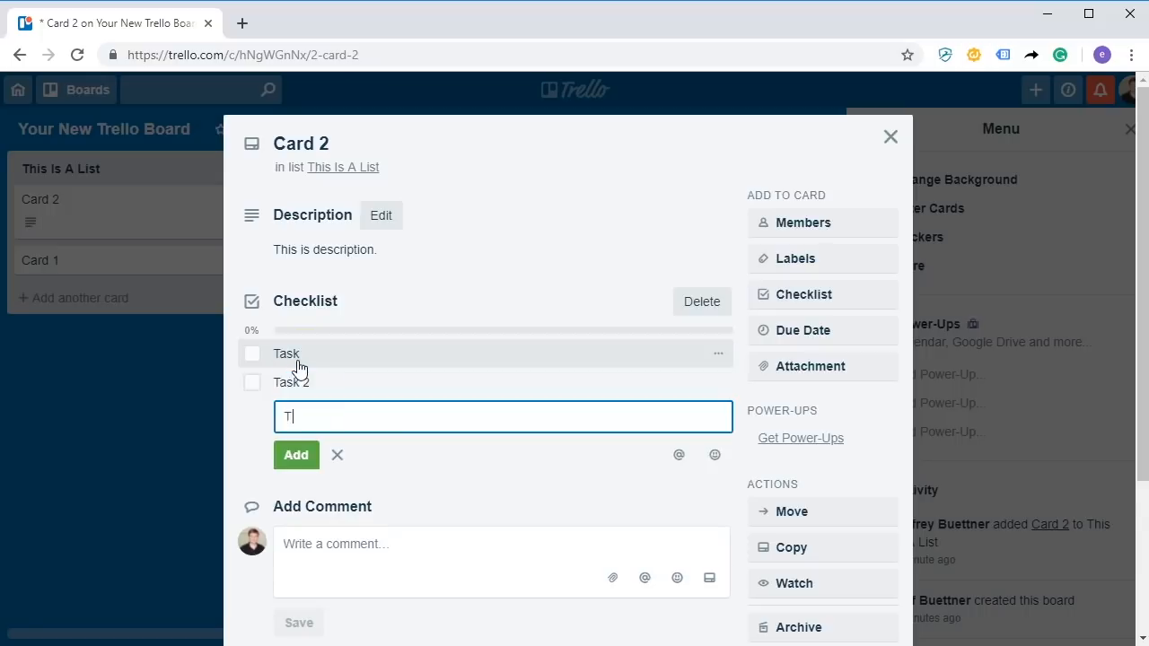
type("ask 3")
key("Return")
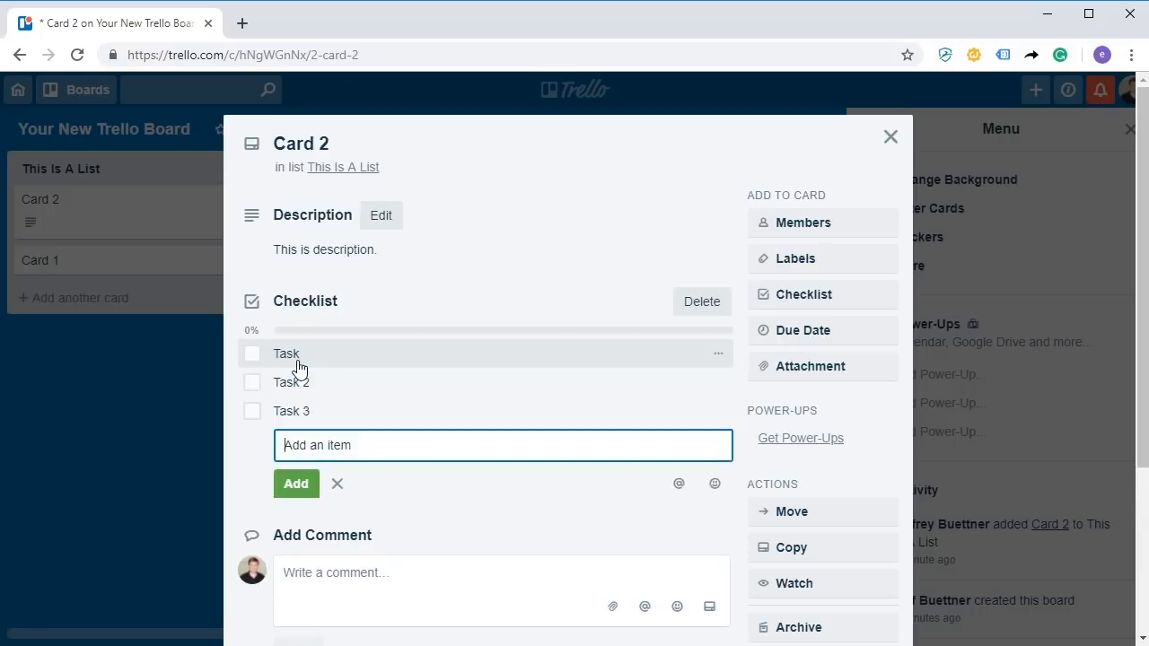
Set Card 2's due date to Mar 21, 12:00 PM, and preview attachment sources without attaching.
left_click(800, 330)
left_click(919, 373)
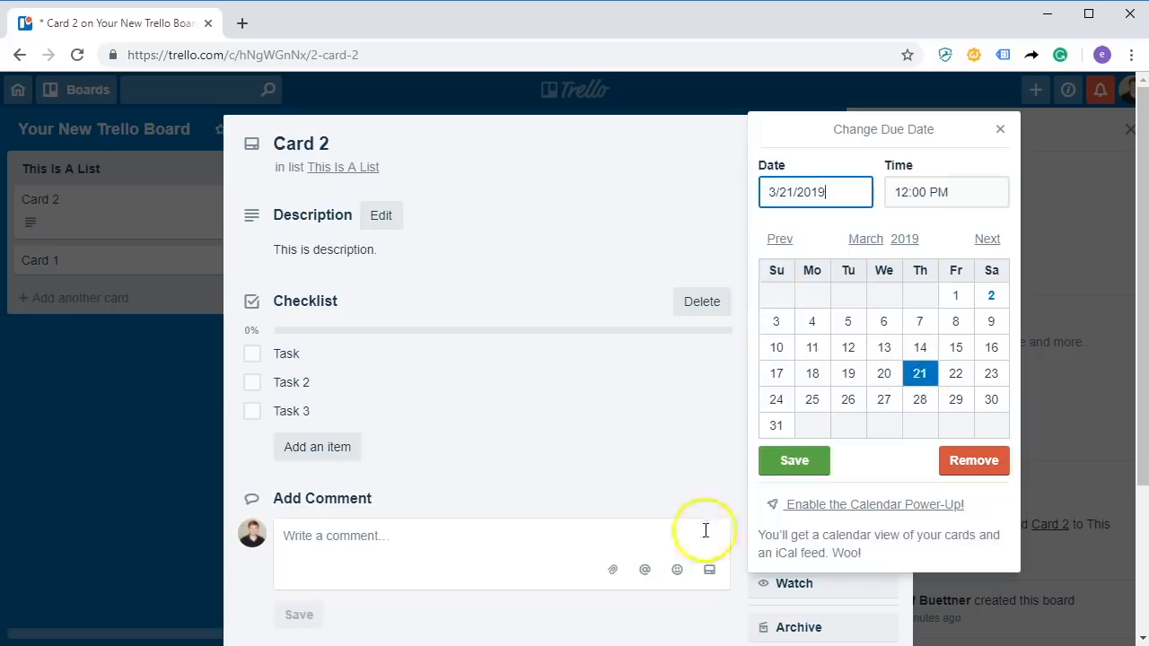
left_click(778, 464)
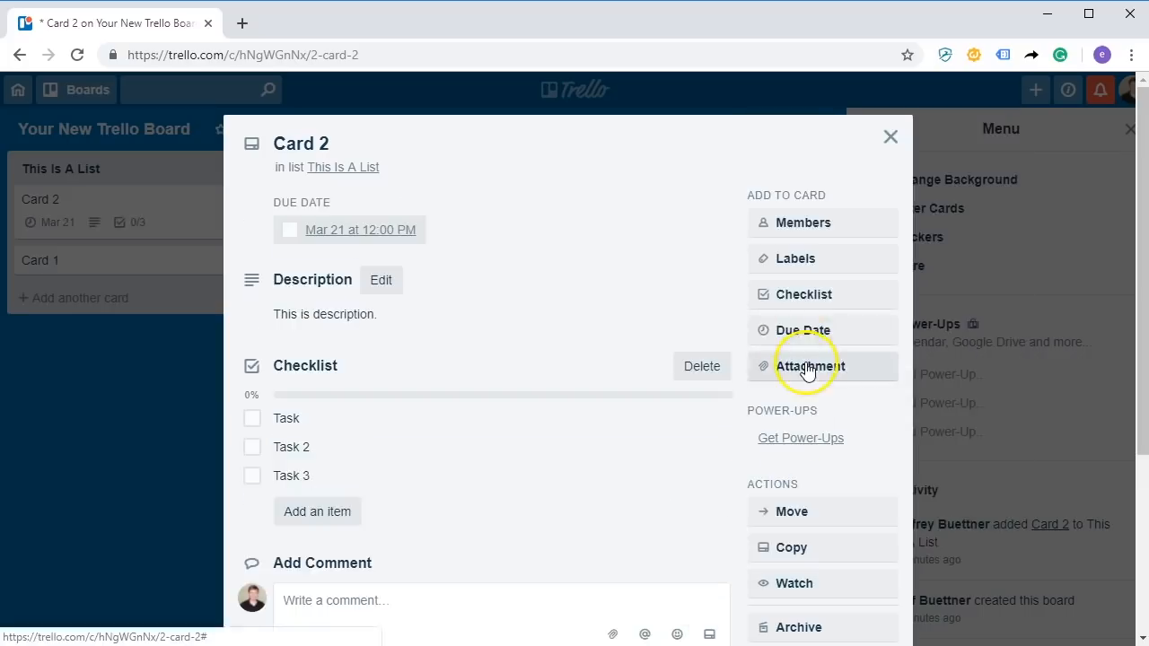
left_click(807, 368)
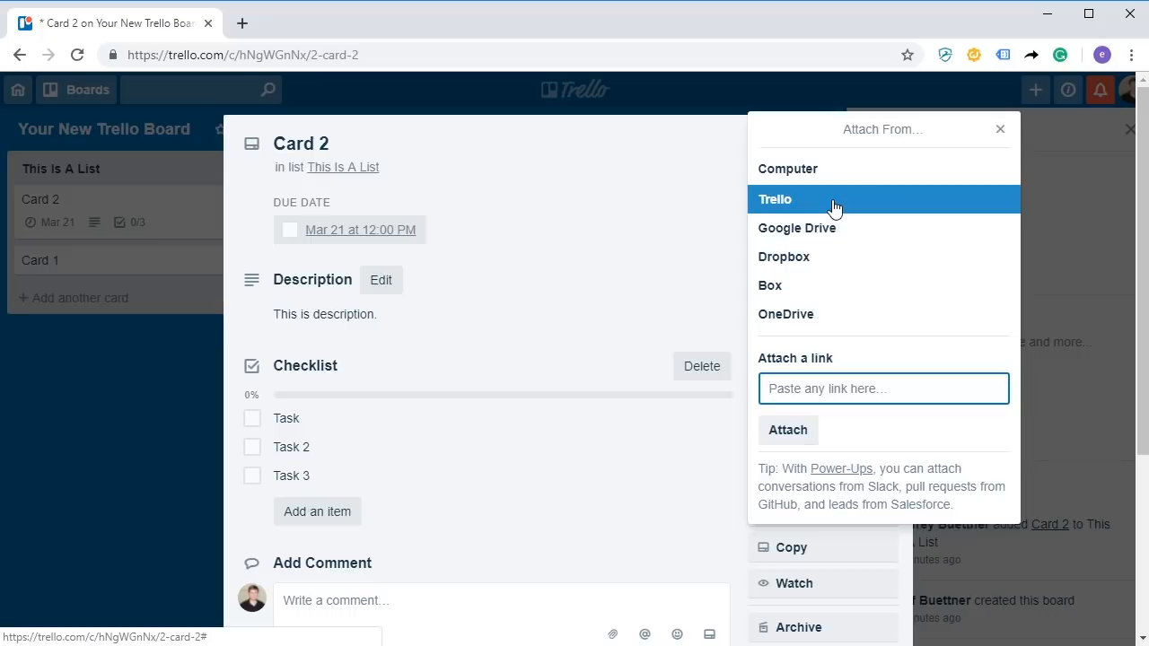
left_click(1000, 128)
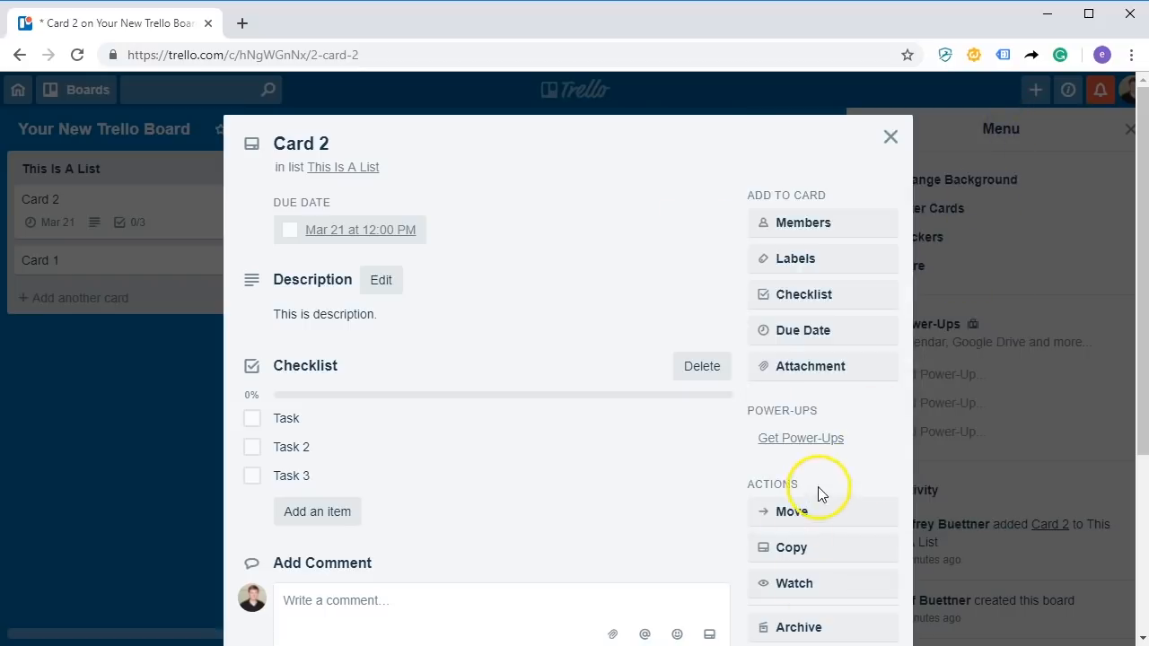
scroll(818, 483, "down", 3)
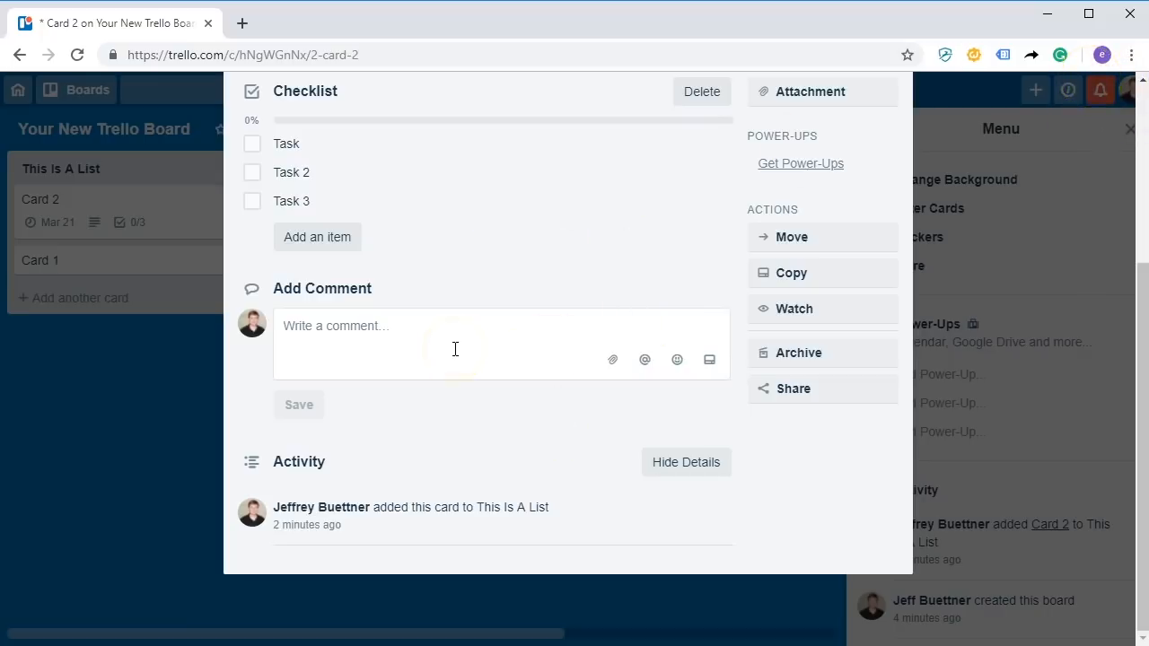
Watch Card 2 and open its Share and More panel with link, embed and e-mail options.
left_click(821, 313)
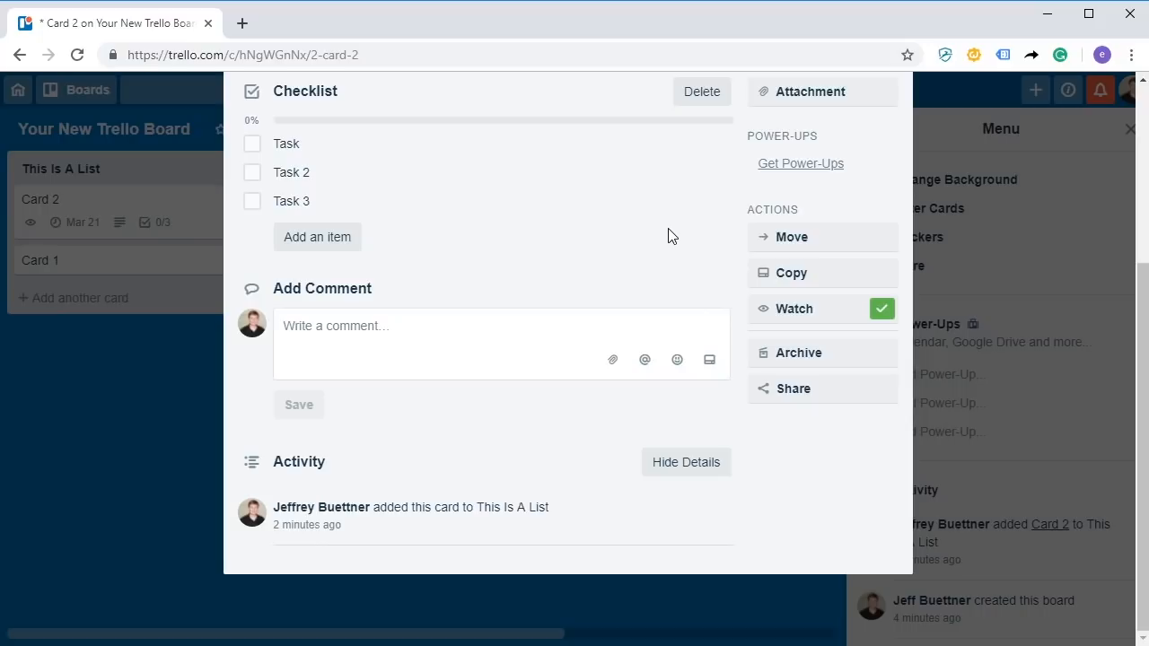
left_click(799, 389)
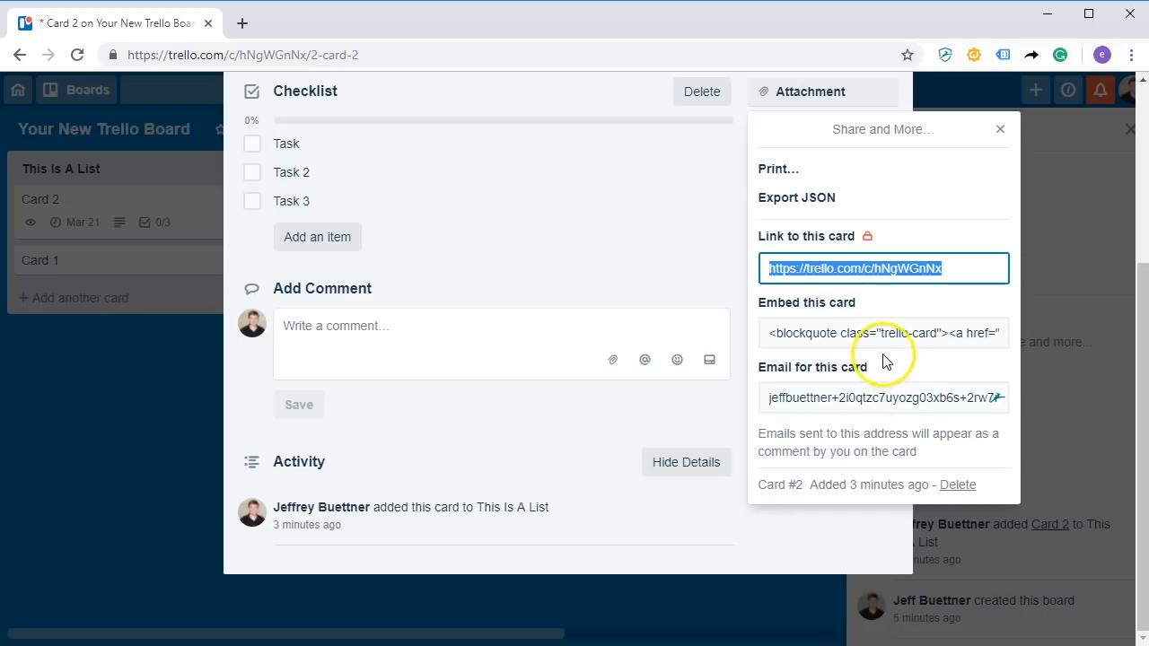
Inspect the card's e-mail address in the Share panel, then close the panel and Card 2.
left_click(880, 388)
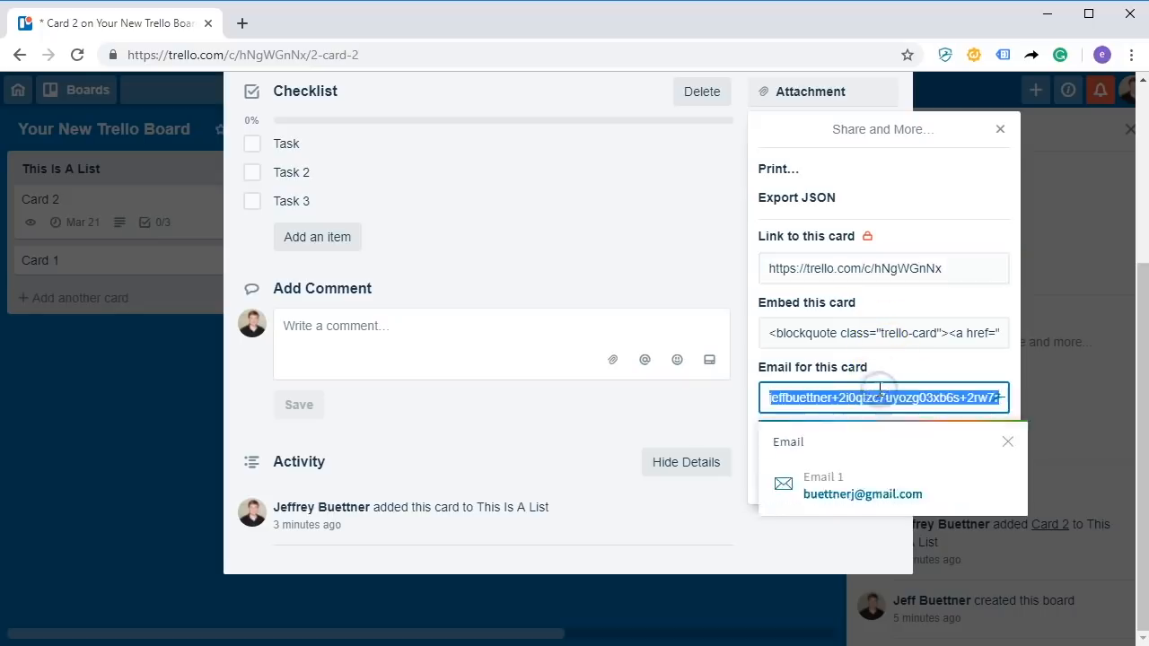
left_click(576, 261)
left_click(773, 390)
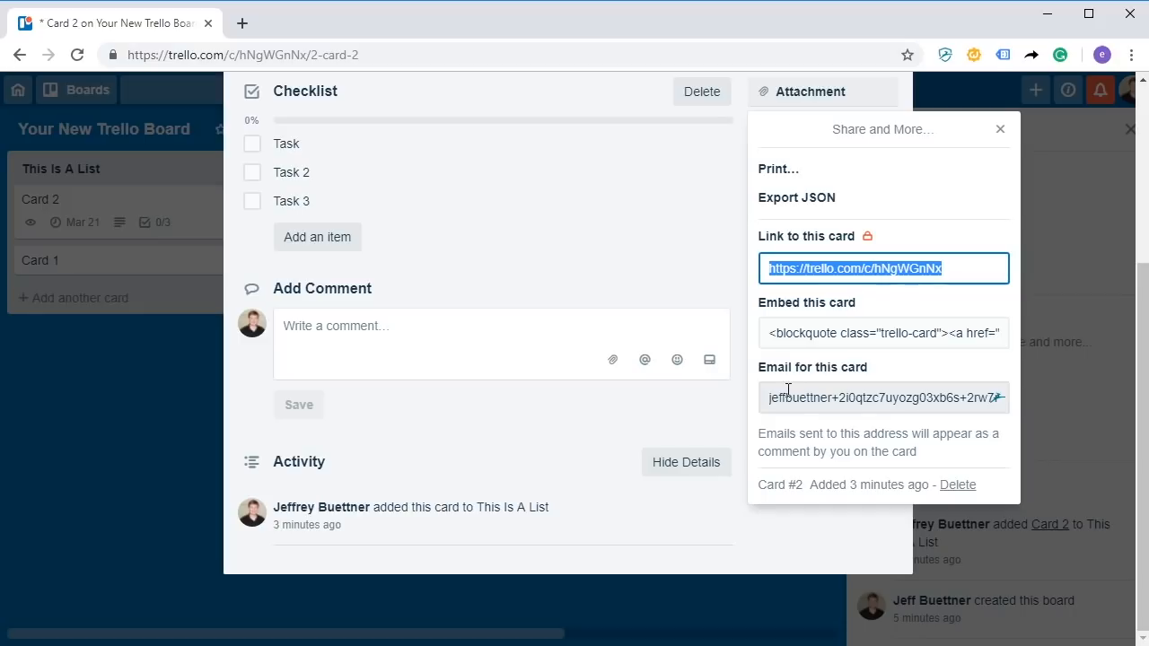
left_click(849, 398)
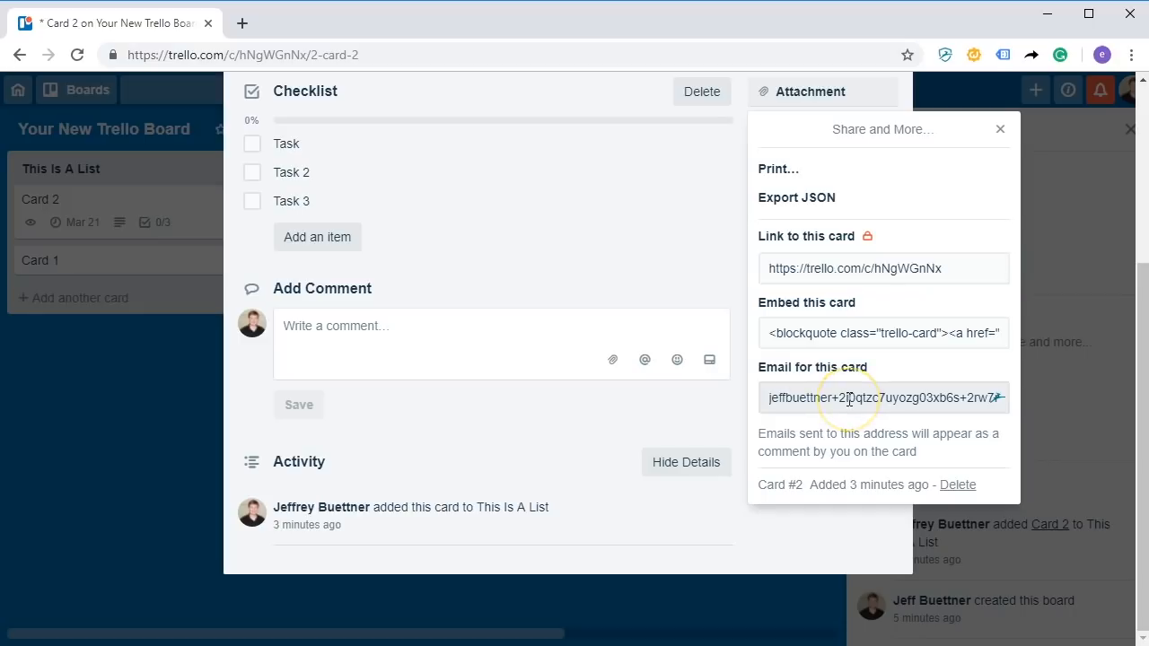
left_click(849, 399)
left_click(636, 239)
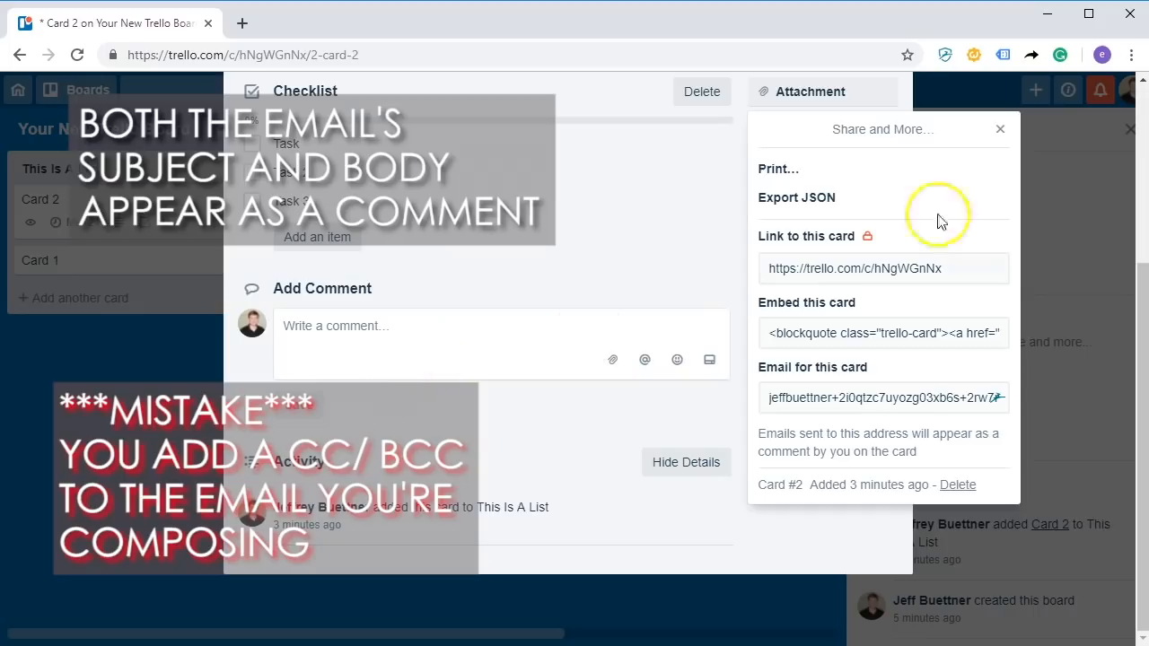
left_click(1000, 129)
scroll(586, 287, "up", 3)
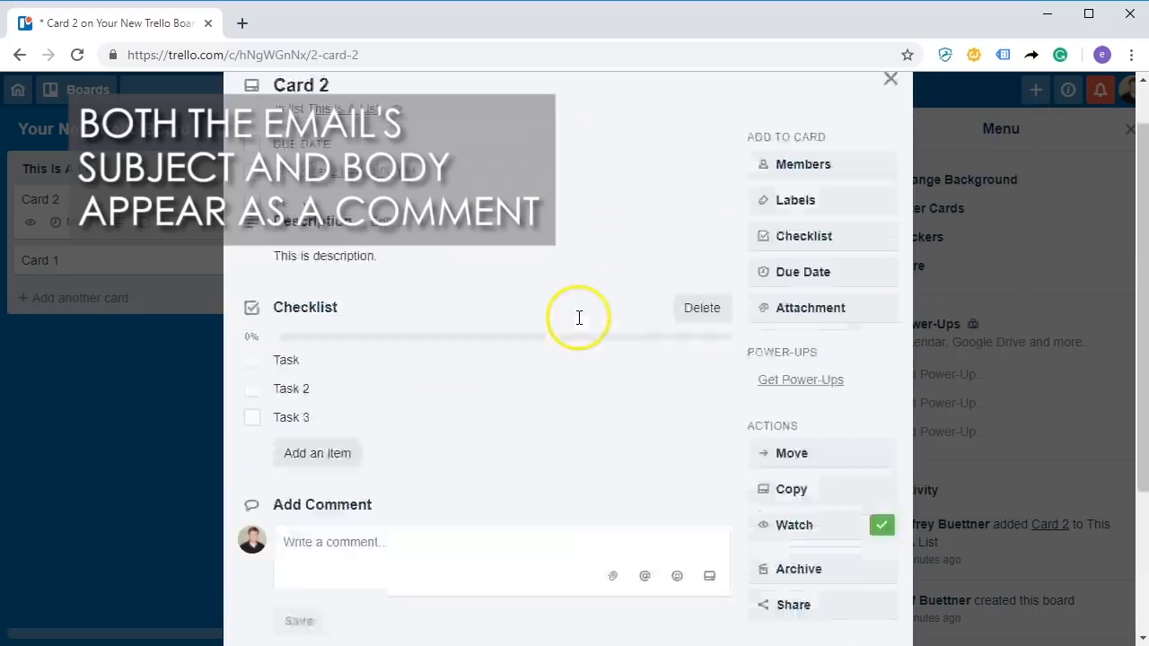
left_click(891, 137)
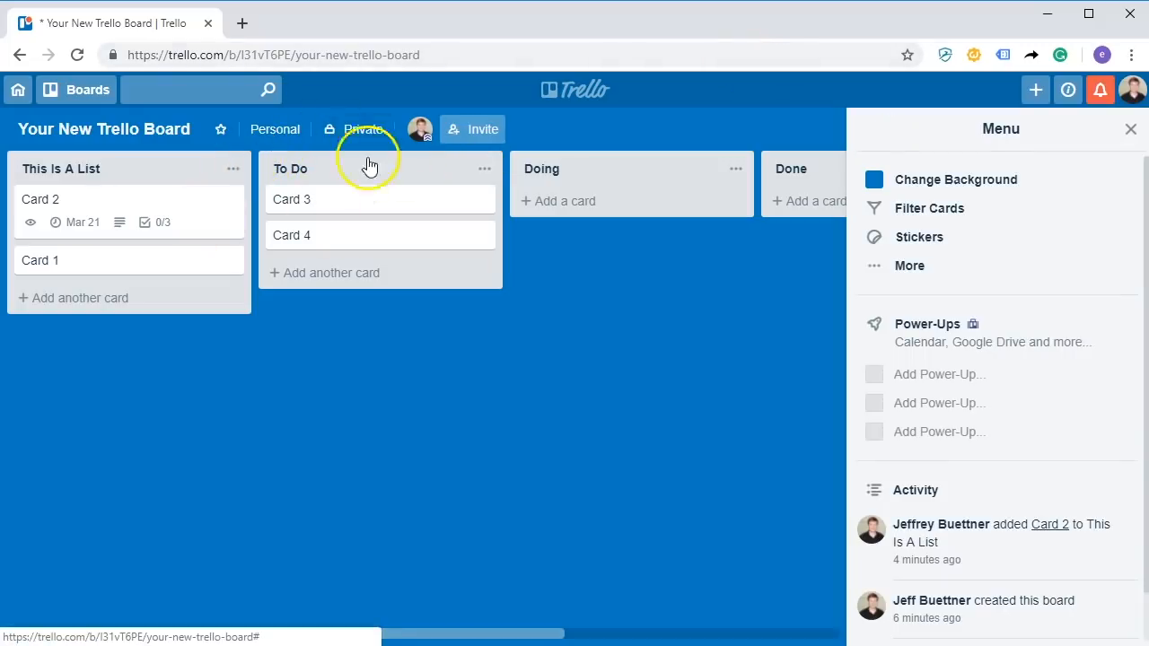
Open and dismiss This Is A List's actions menu, then reopen Card 2's details.
left_click(232, 170)
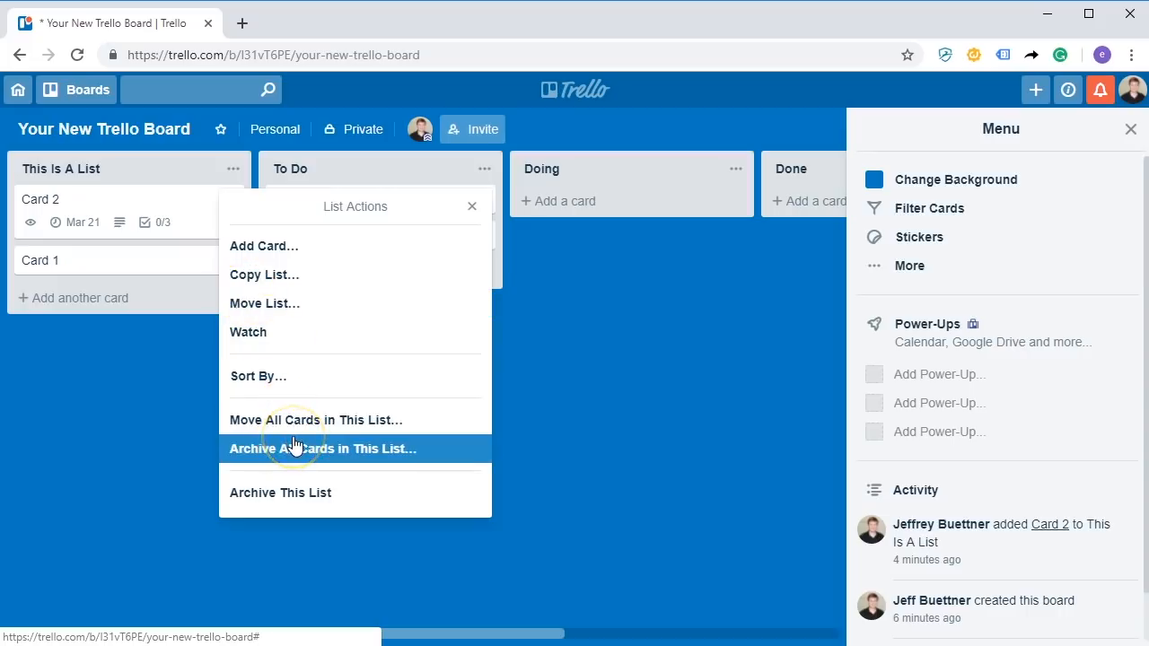
left_click(578, 424)
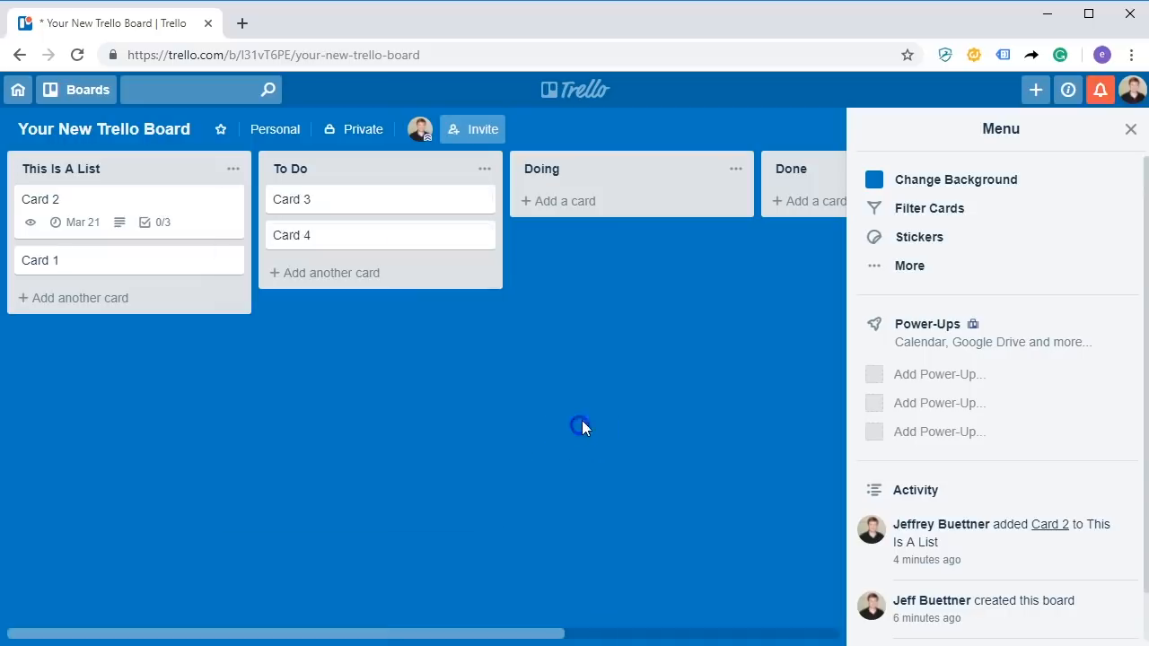
left_click(153, 216)
Archive Card 2, send it back to the board below Card 1, and close its details.
scroll(712, 461, "down", 4)
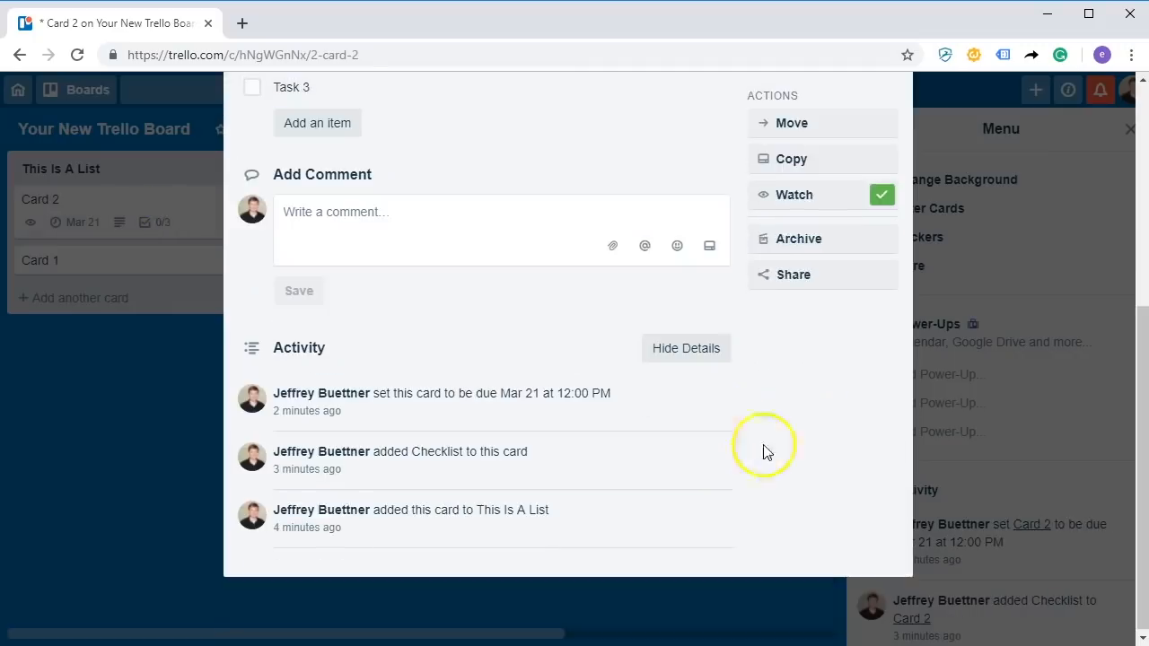
left_click(795, 239)
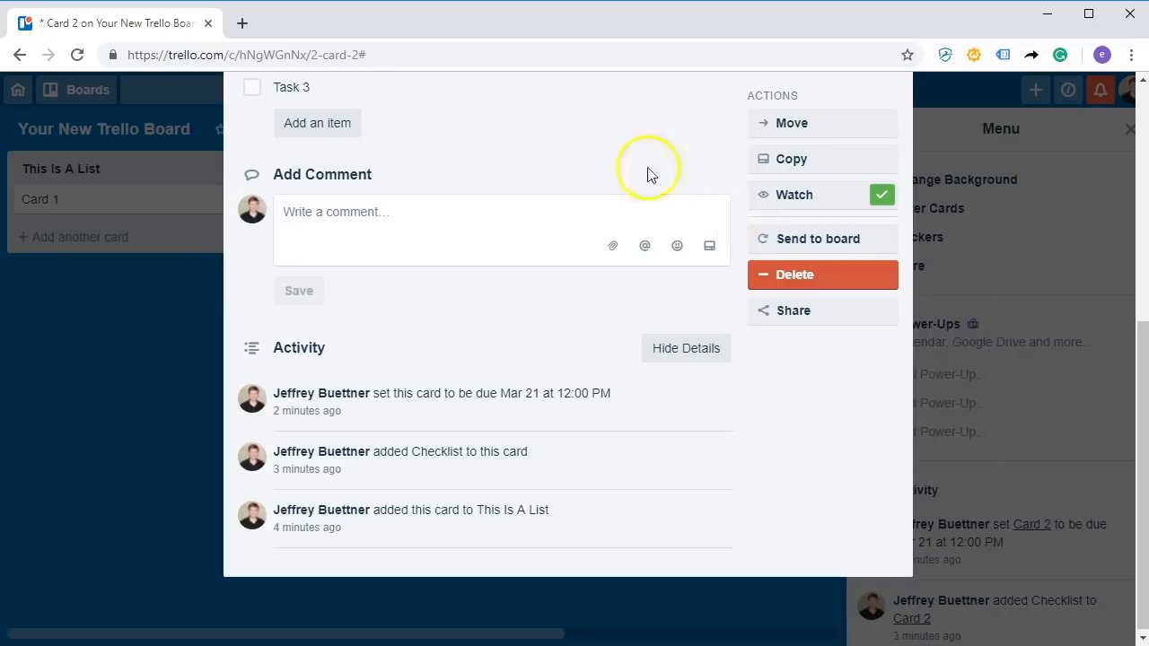
left_click(841, 239)
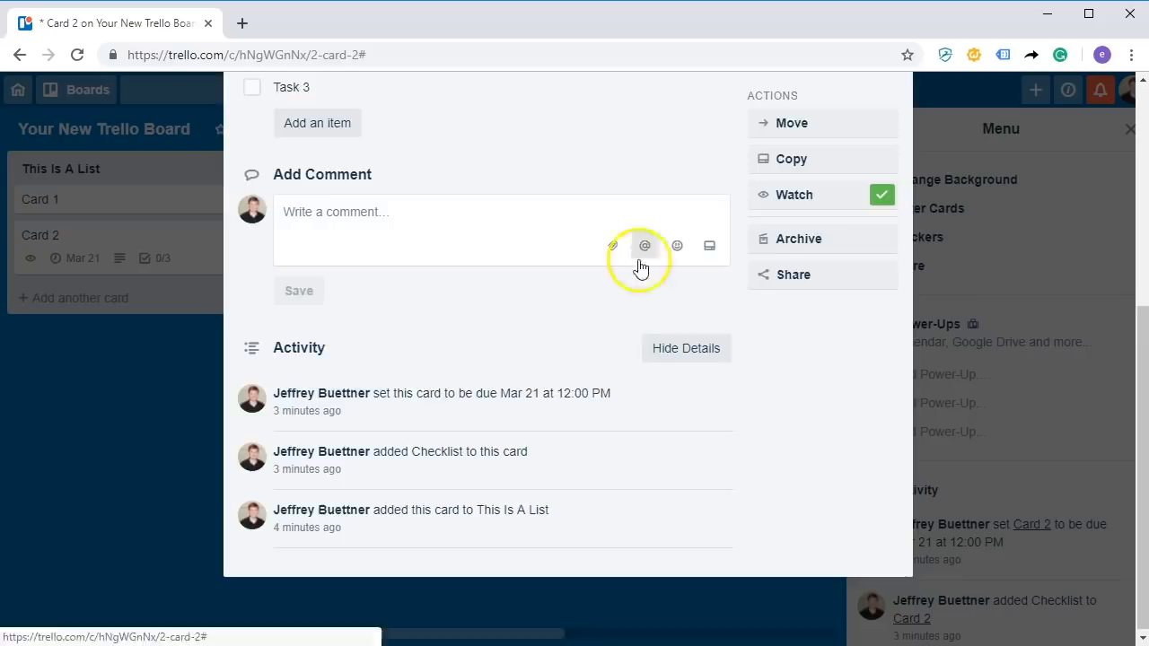
scroll(841, 295, "up", 5)
left_click(886, 138)
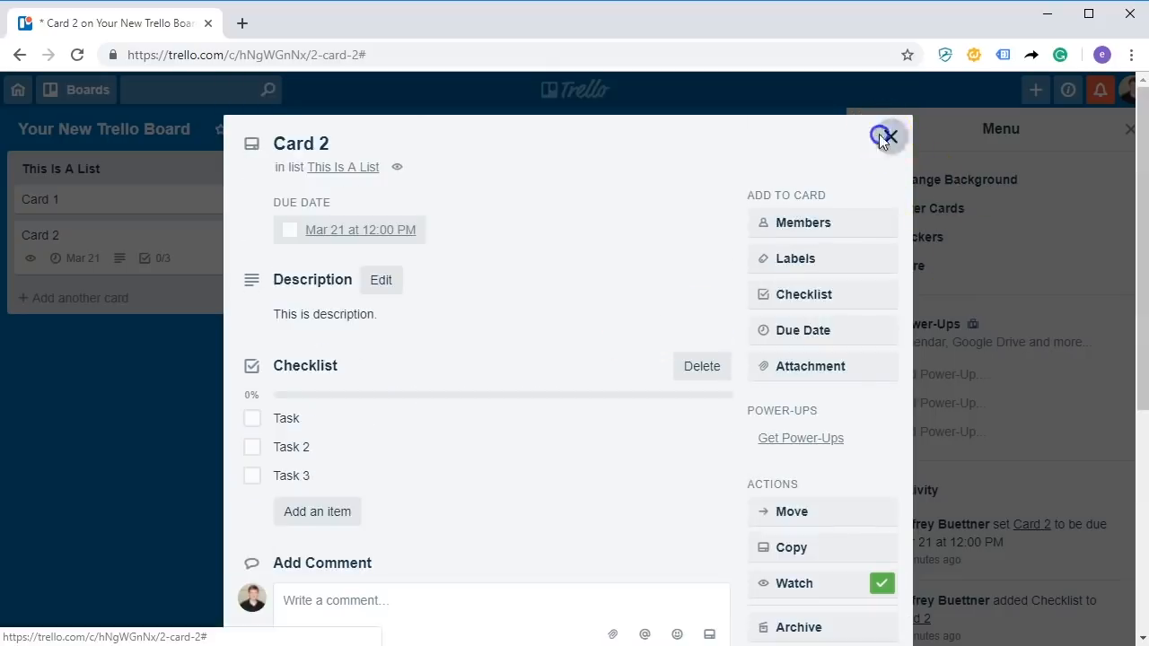
Drag This Is A List, Card 3 and the To Do list around, then back to their original places.
mouse_move(144, 169)
left_mouse_down()
mouse_move(475, 159)
mouse_move(128, 159)
mouse_move(141, 151)
left_mouse_up()
left_click_drag(390, 211, 372, 193)
left_click_drag(457, 158, 397, 148)
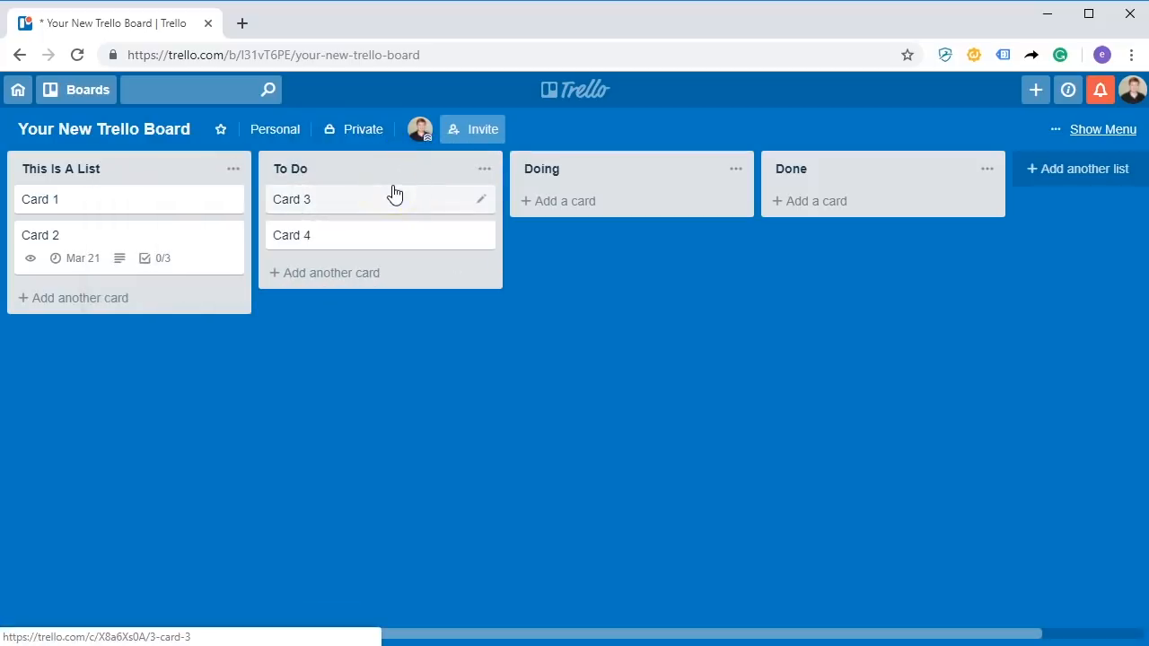
Move This Is A List and back, check Private visibility without changing it, then open Invite To Board.
mouse_move(159, 167)
left_mouse_down()
mouse_move(357, 188)
mouse_move(152, 189)
mouse_move(141, 179)
left_mouse_up()
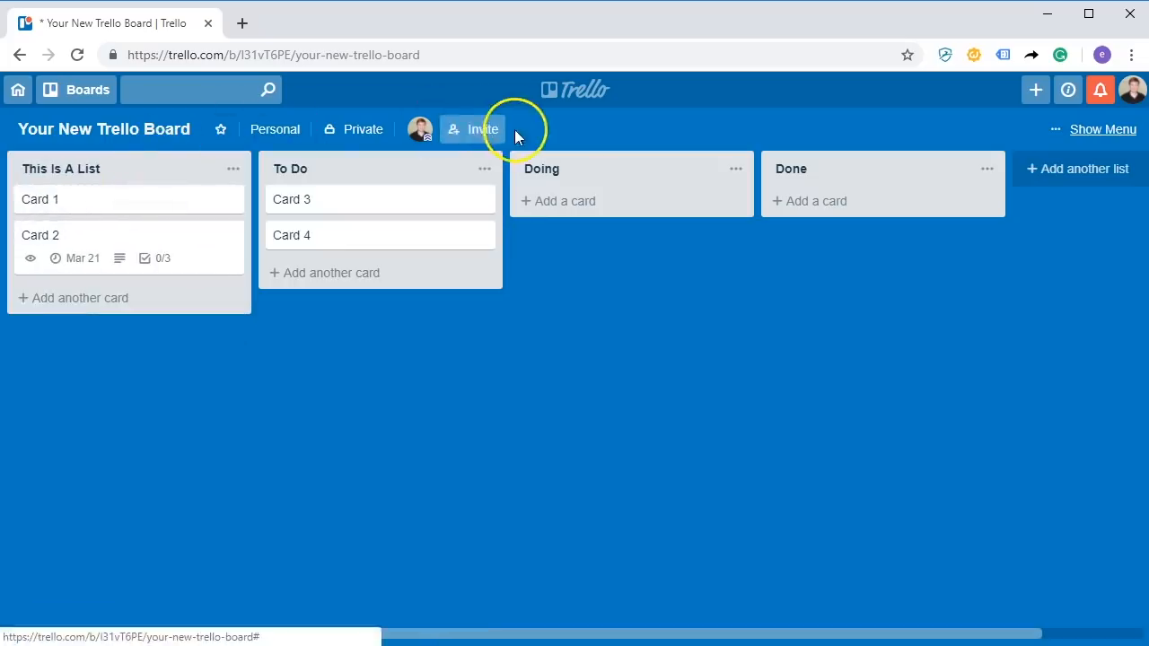
left_click(364, 135)
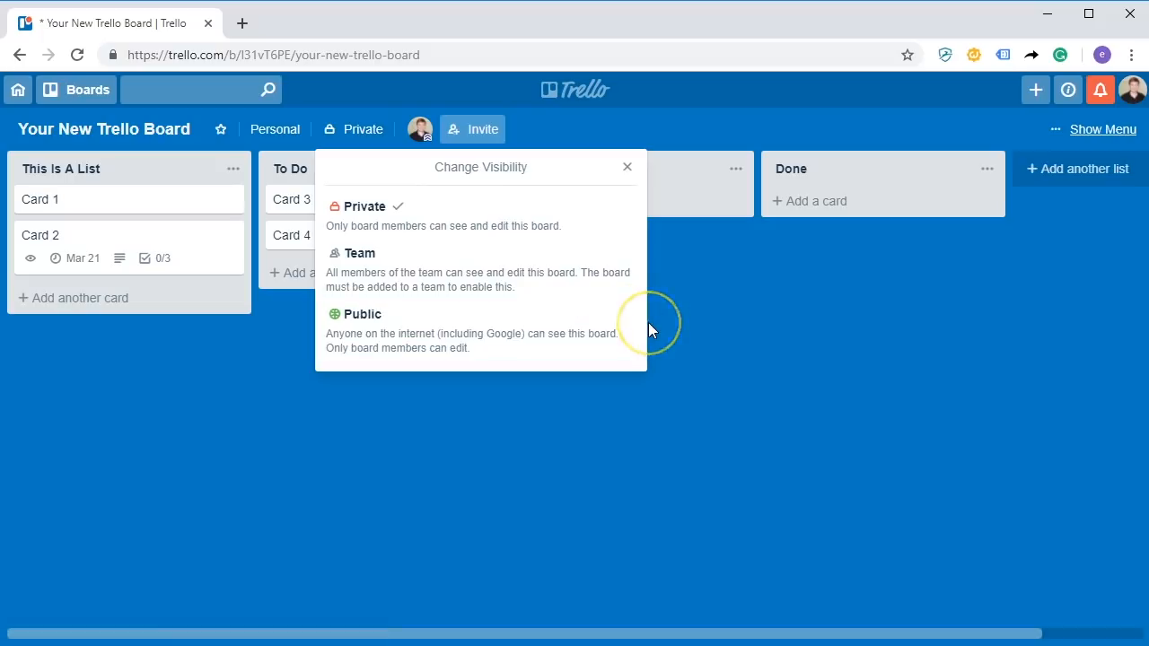
left_click(730, 315)
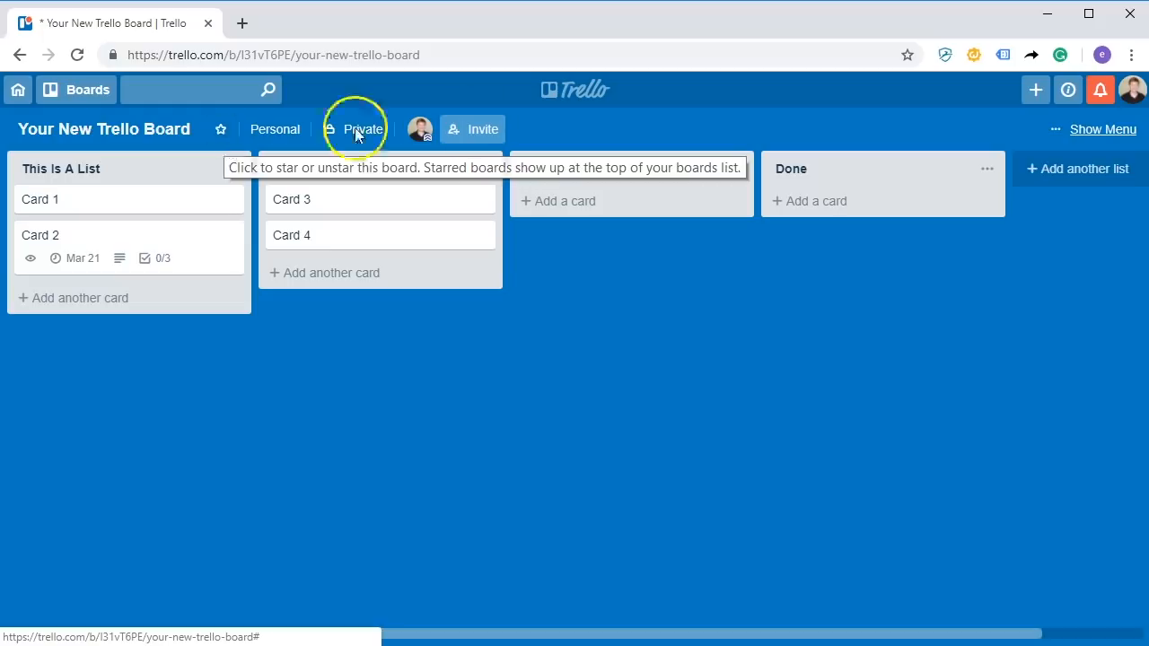
left_click(477, 132)
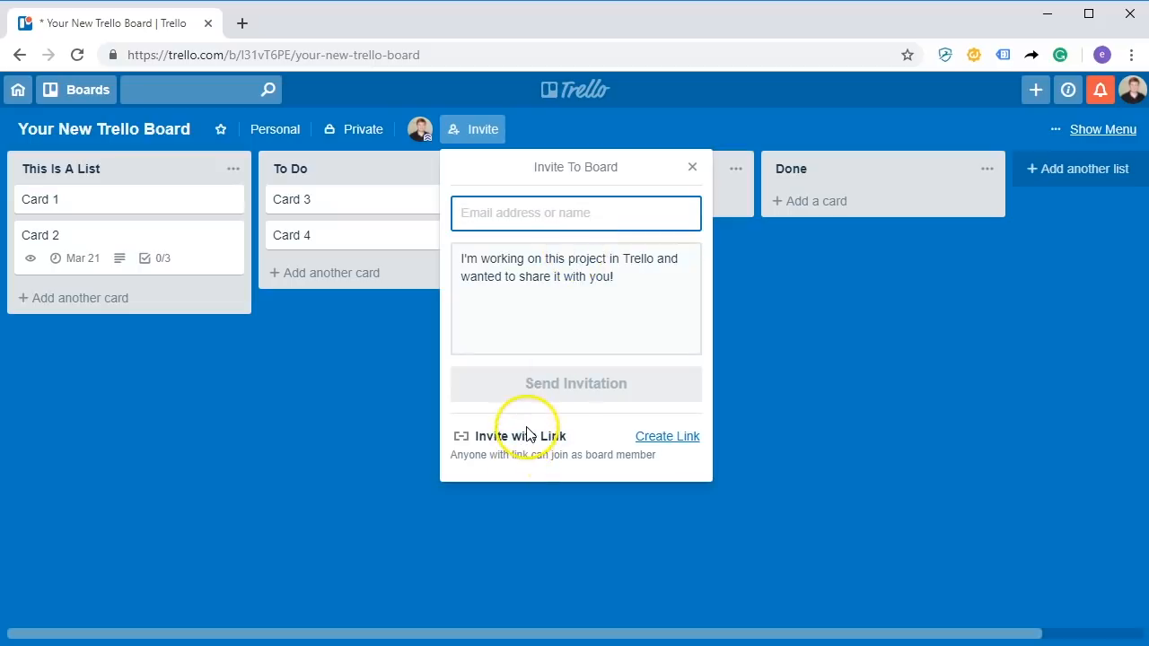
Create a board invite link, enter a friend's e-mail address, then dismiss the form without sending.
left_click(655, 437)
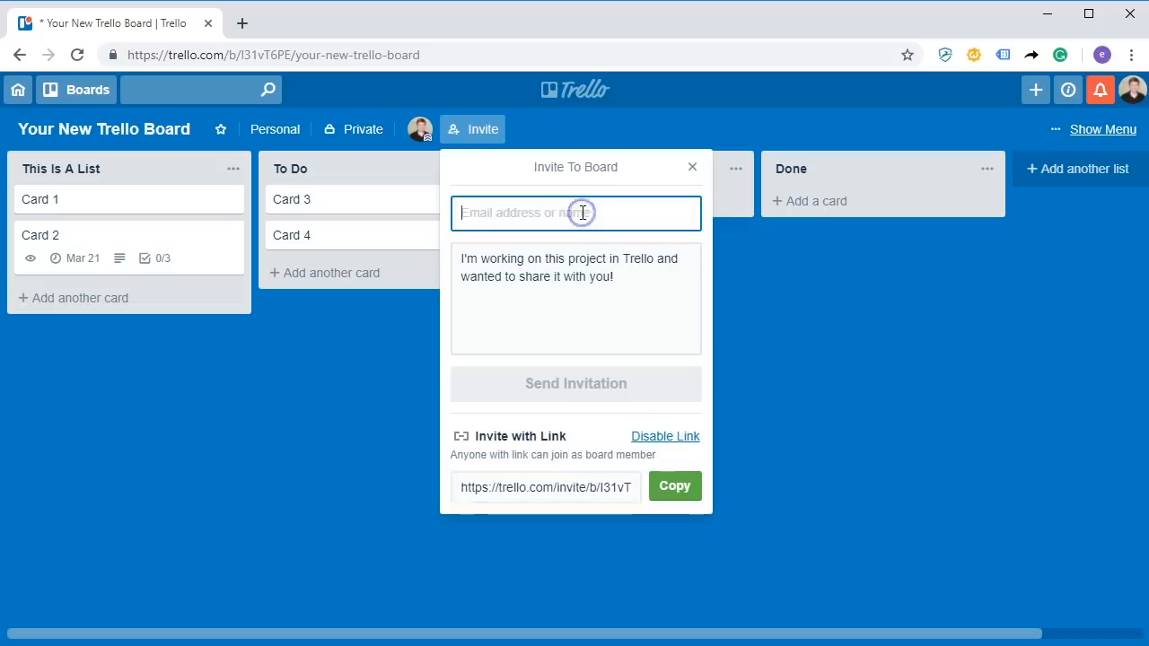
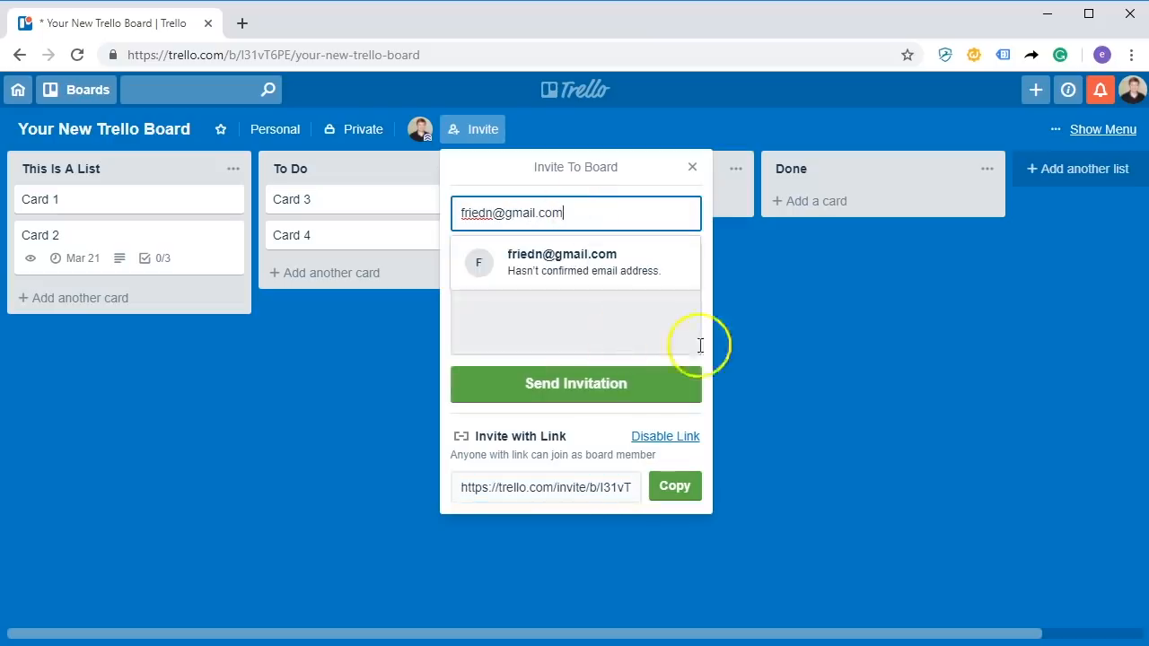
left_click(762, 224)
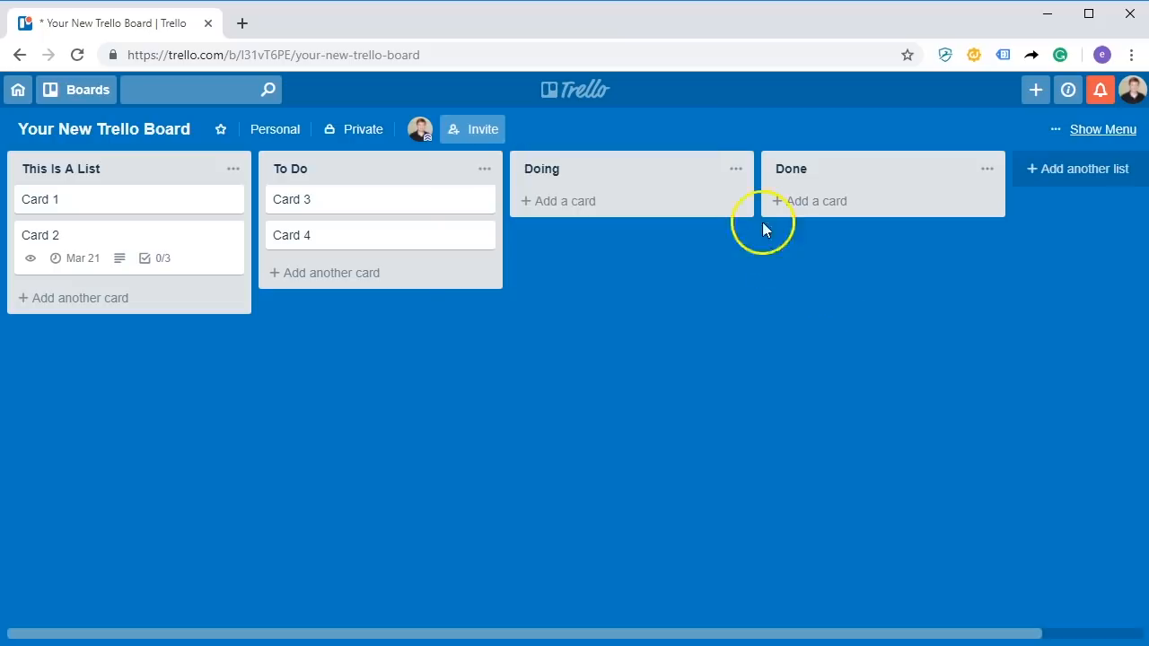
From the board menu's More options, view Archived Items, which lists no archived cards.
left_click(1102, 133)
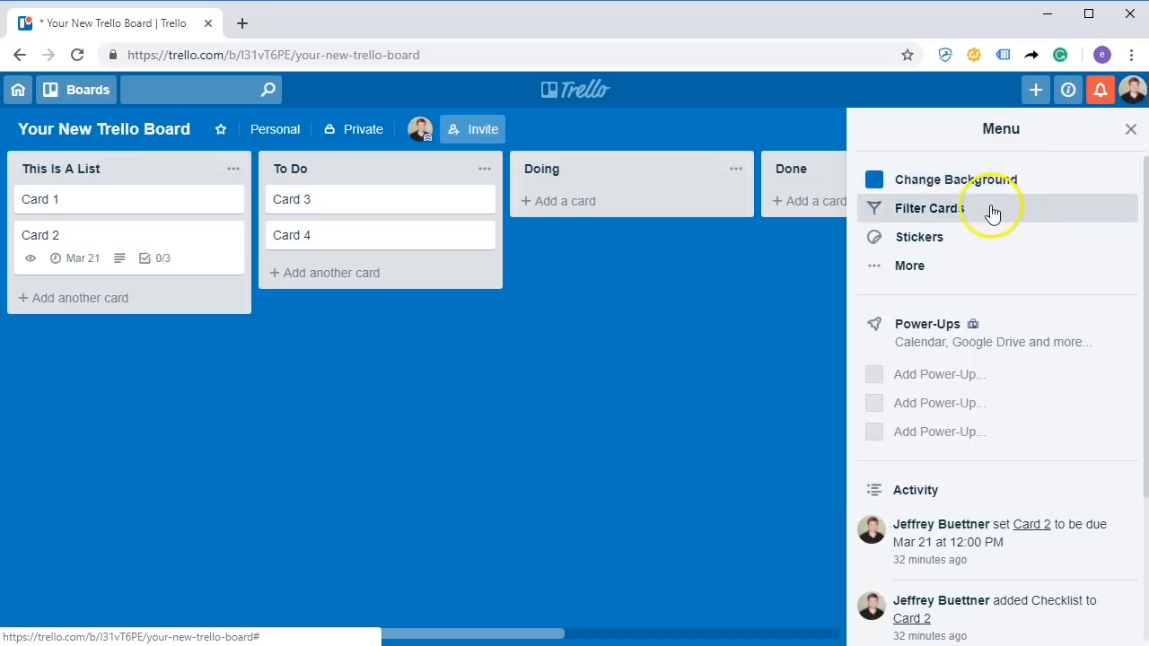
left_click(873, 265)
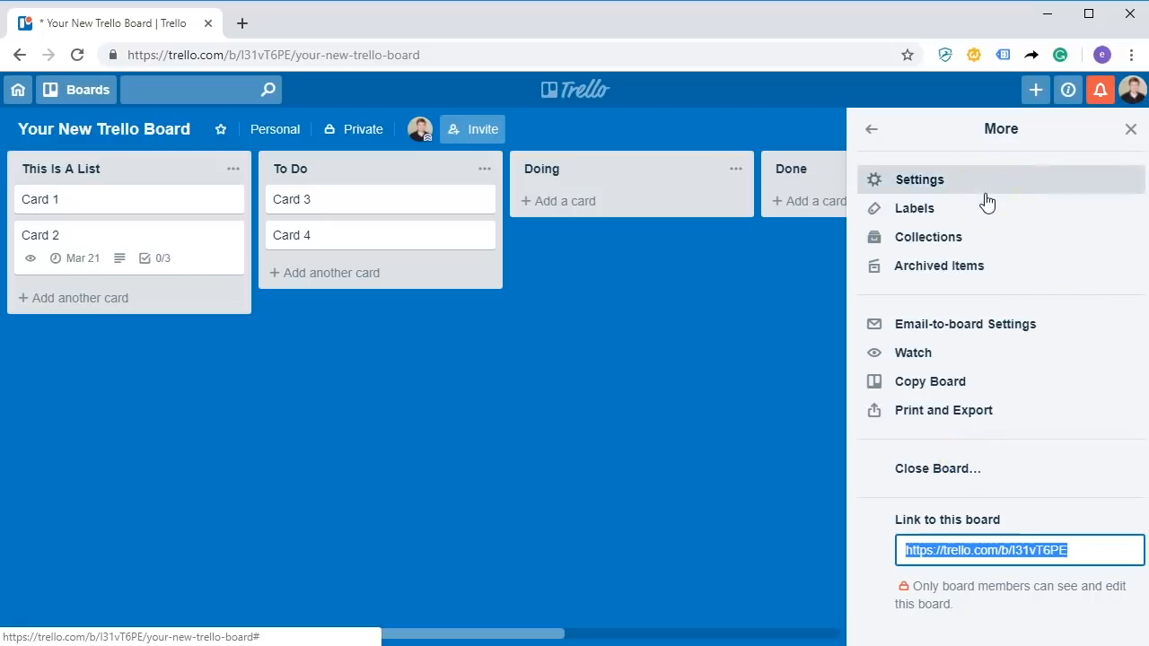
left_click(973, 319)
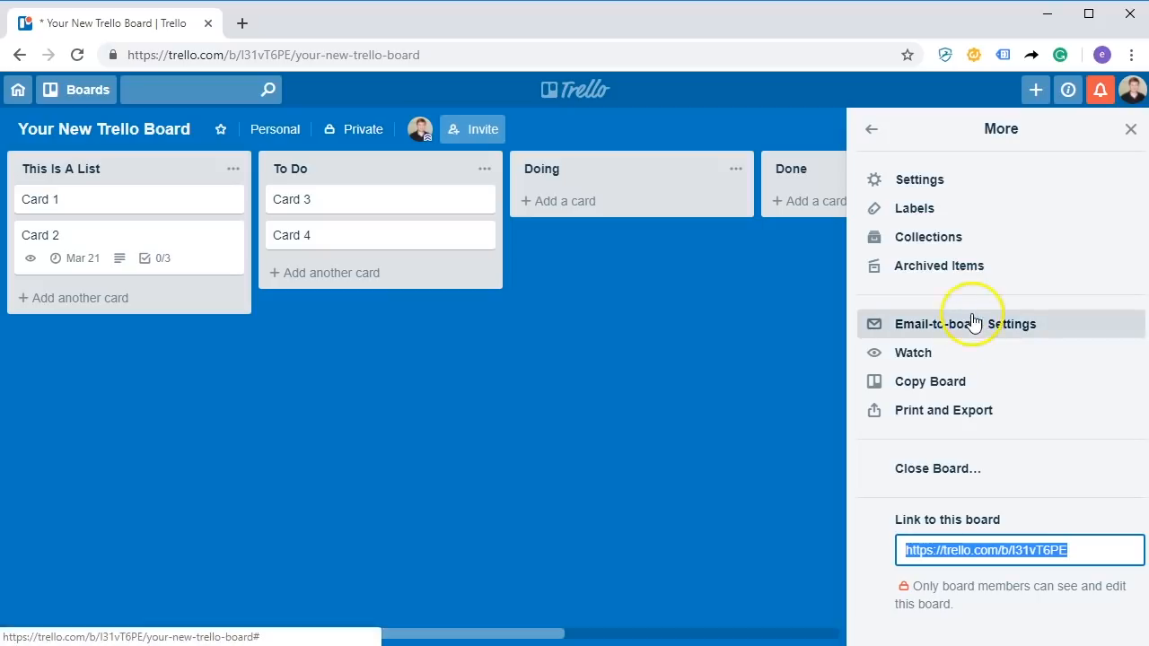
left_click(1063, 328)
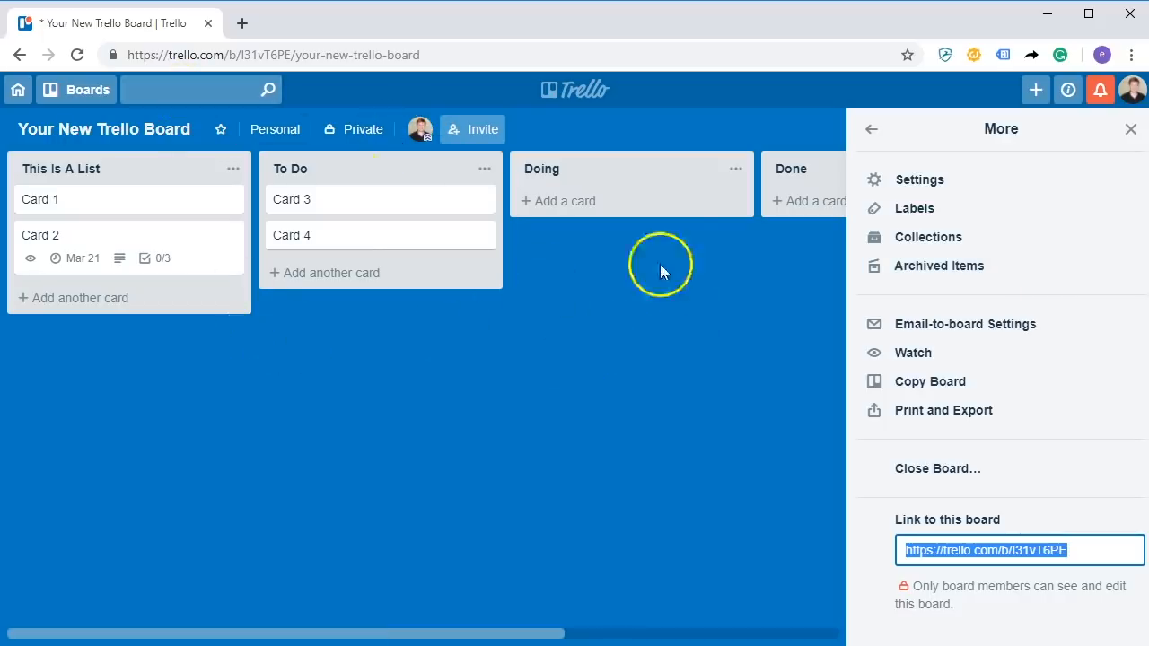
left_click(1052, 272)
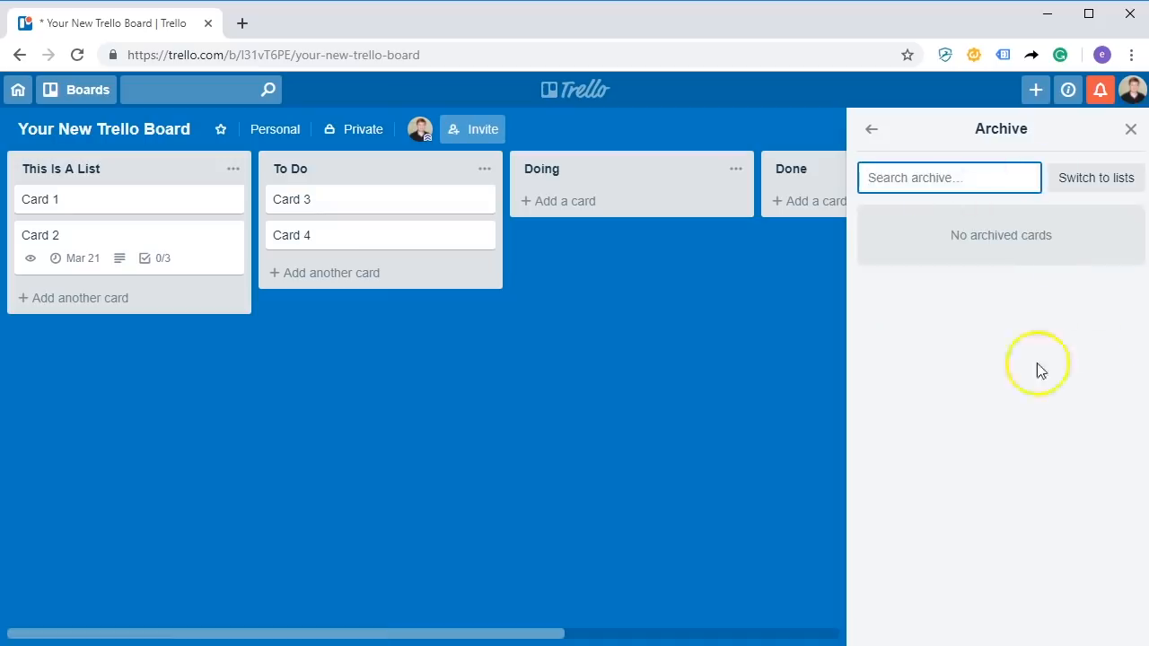
Go back to More and open board Settings showing cover images and Members permissions.
left_click(873, 132)
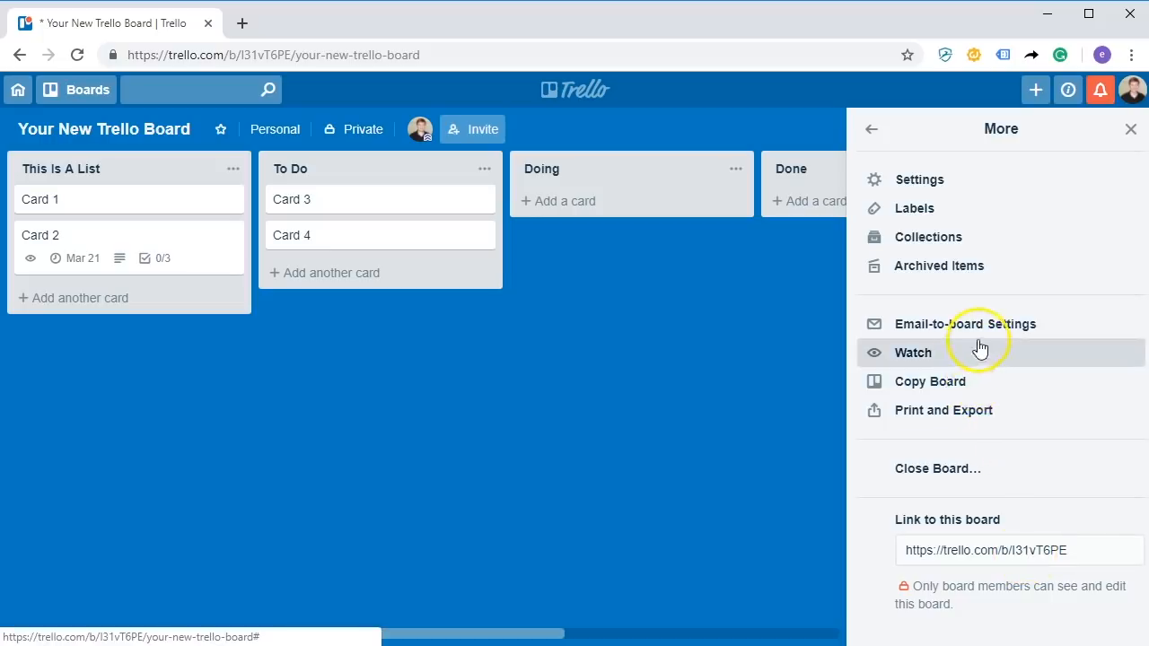
left_click(939, 185)
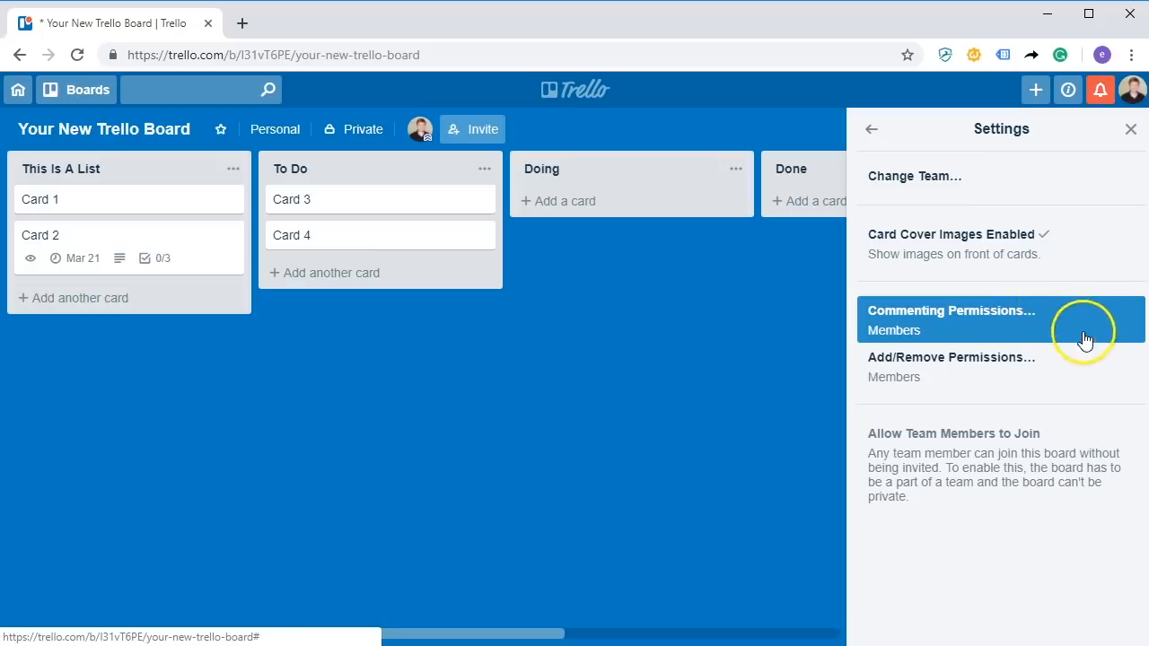
left_click(1068, 360)
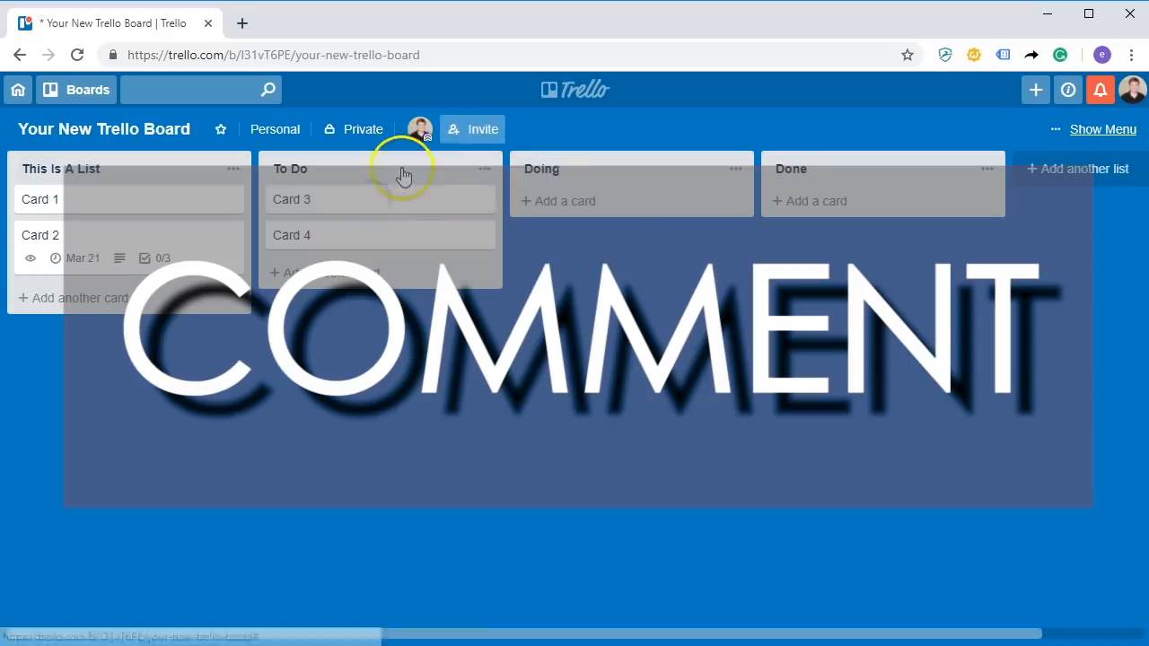
left_click_drag(403, 167, 659, 140)
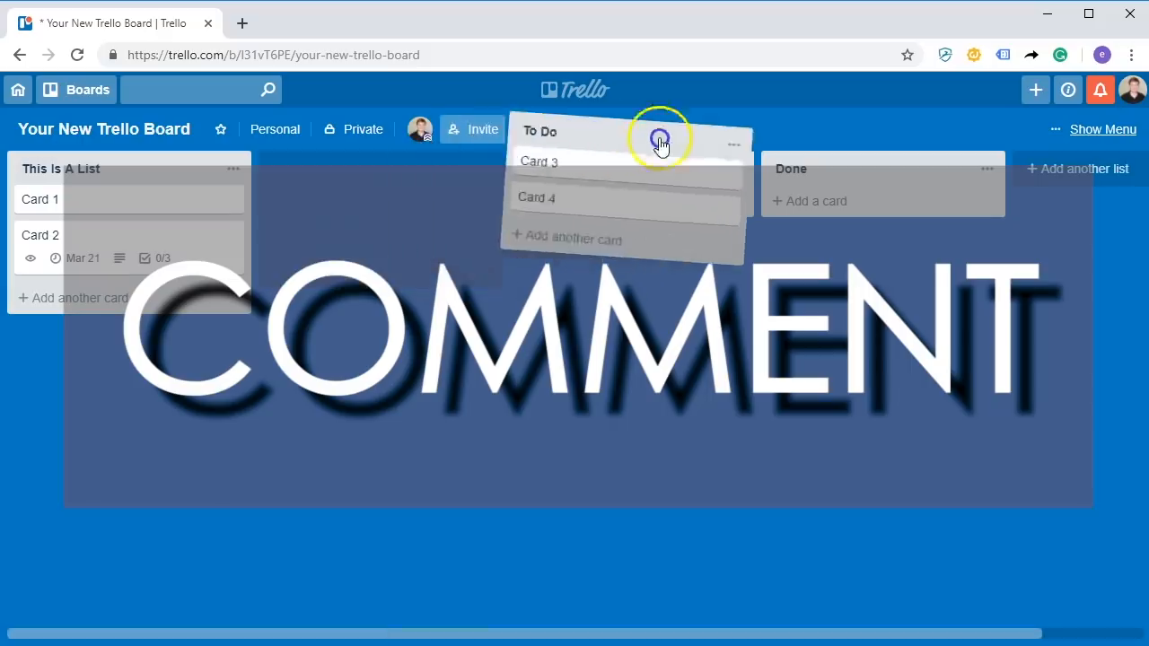